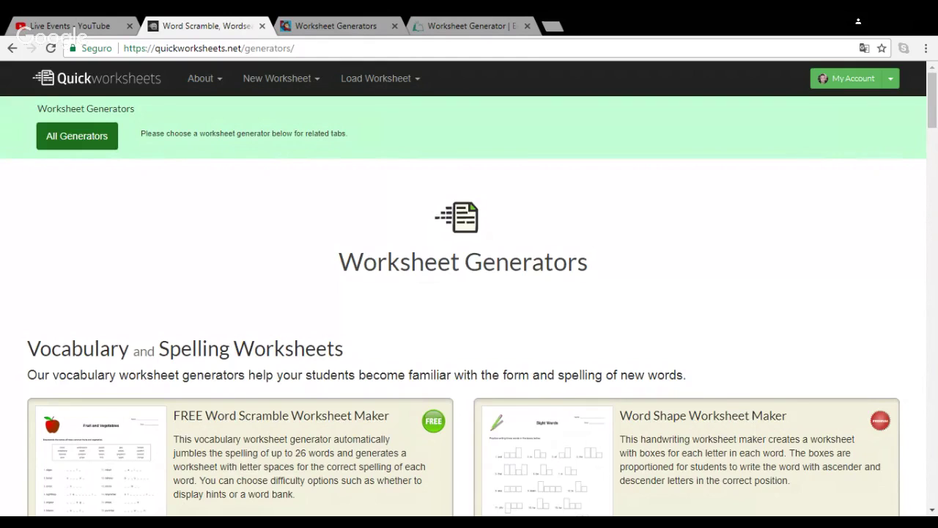
- Open the free Word Scramble worksheet maker in Quickworksheets
key(ctrl+l)
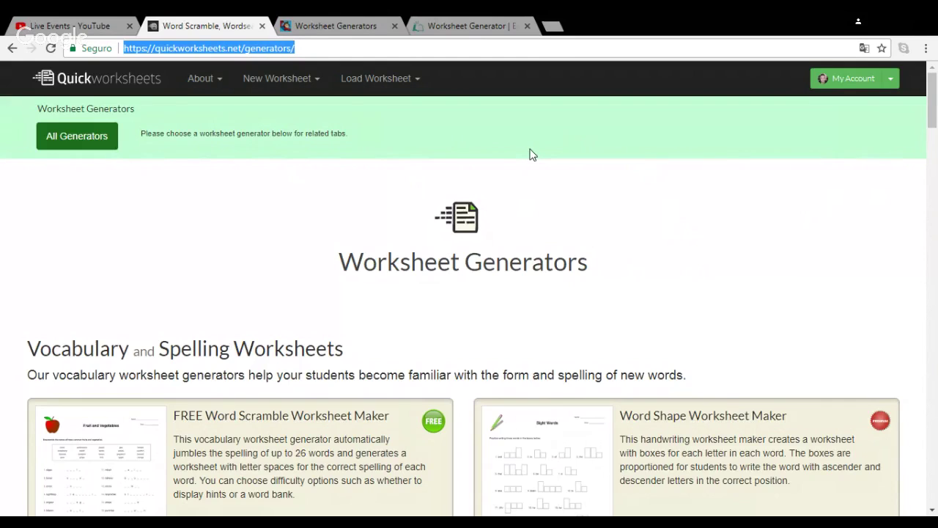
click(934, 103)
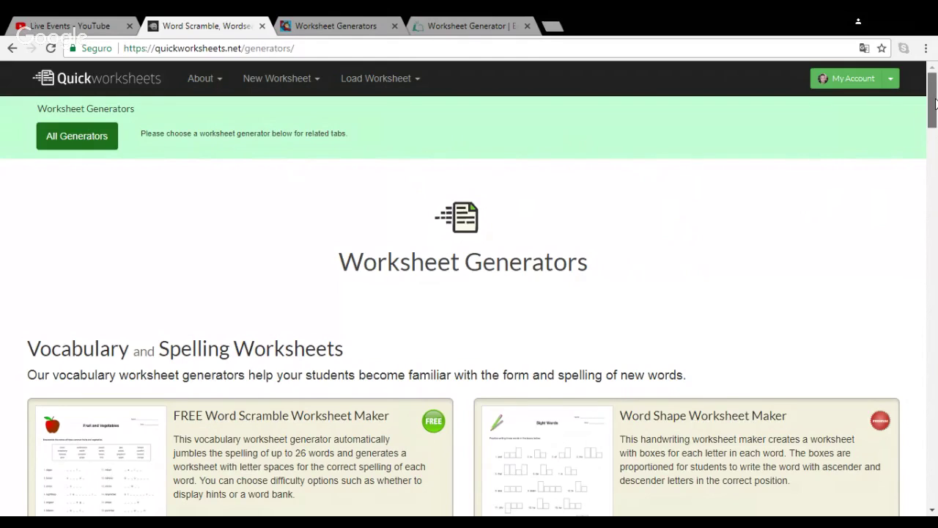
drag(935, 103, 934, 123)
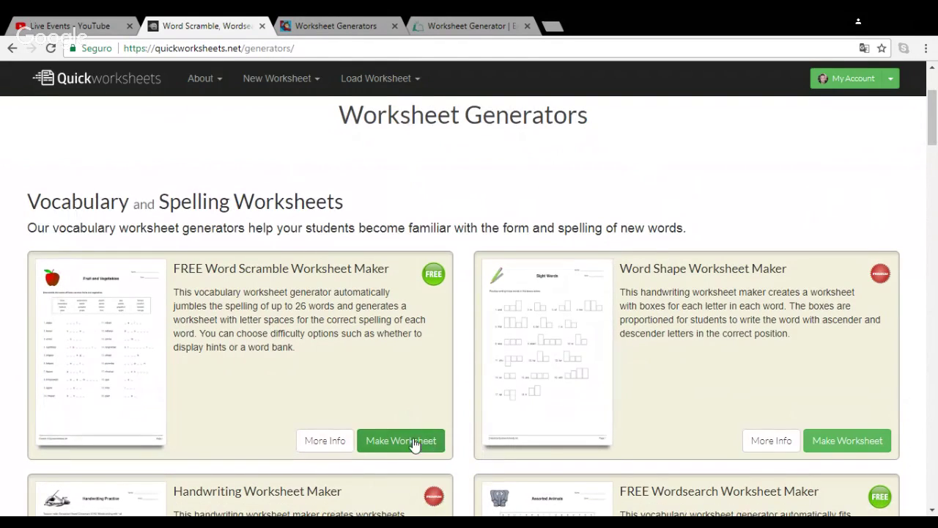
drag(935, 124, 935, 128)
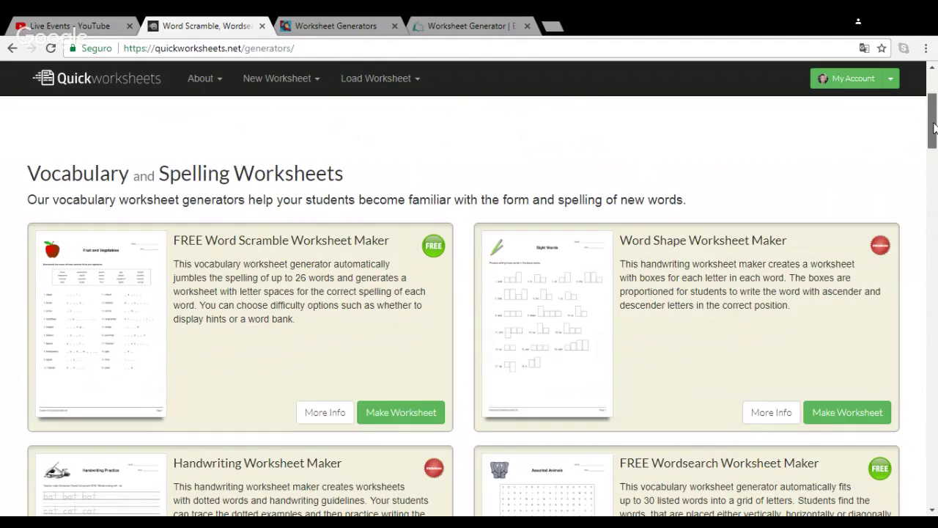
drag(935, 128, 935, 216)
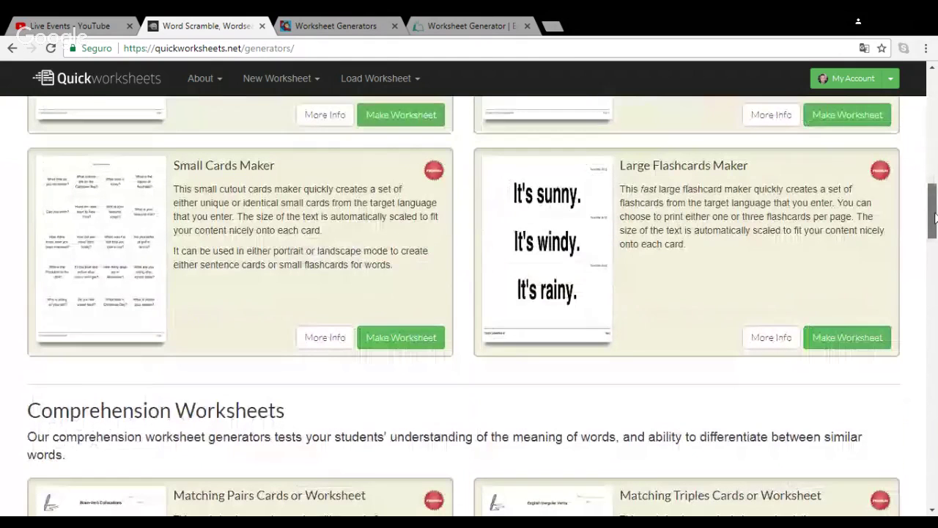
mouse_move(934, 216)
mouse_down()
mouse_move(934, 248)
mouse_move(935, 110)
mouse_move(935, 140)
mouse_up()
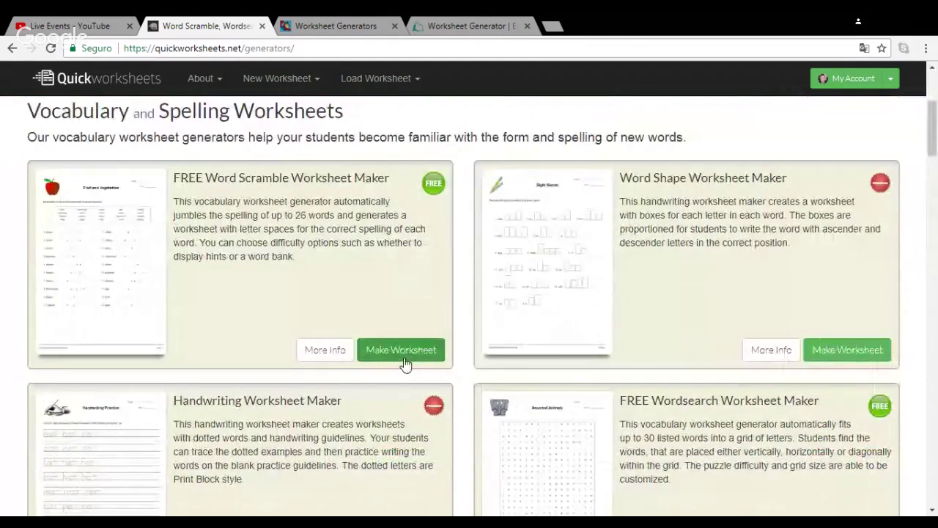
click(404, 357)
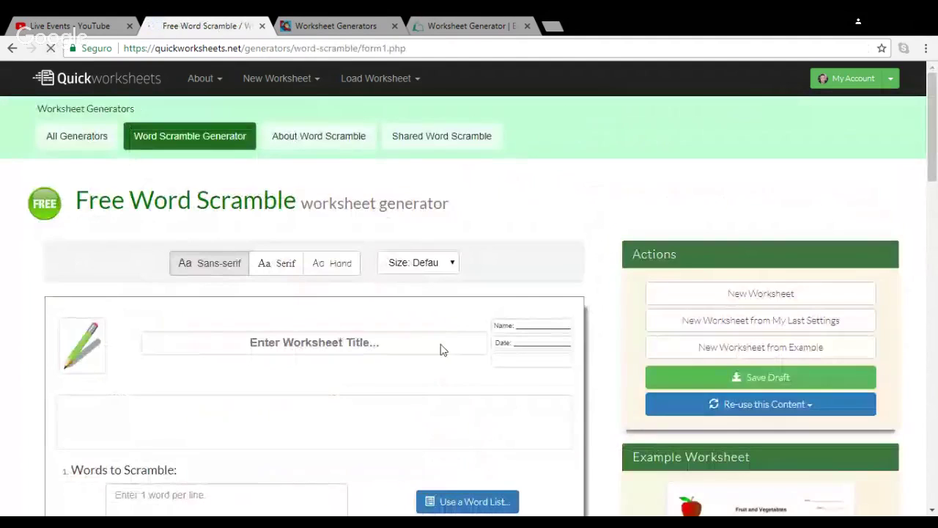
- Set the worksheet text size to 11
scroll(937, 129, down, 1)
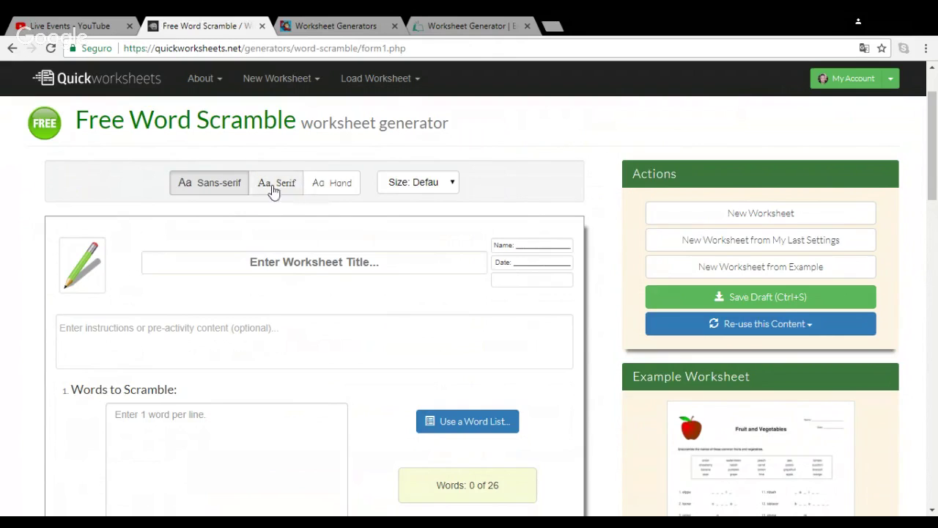
click(428, 185)
click(421, 260)
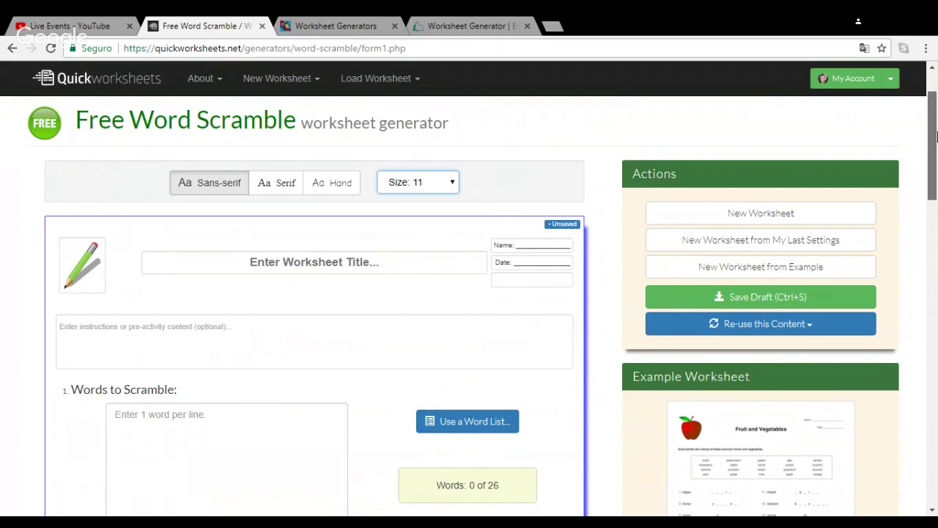
drag(935, 135, 936, 145)
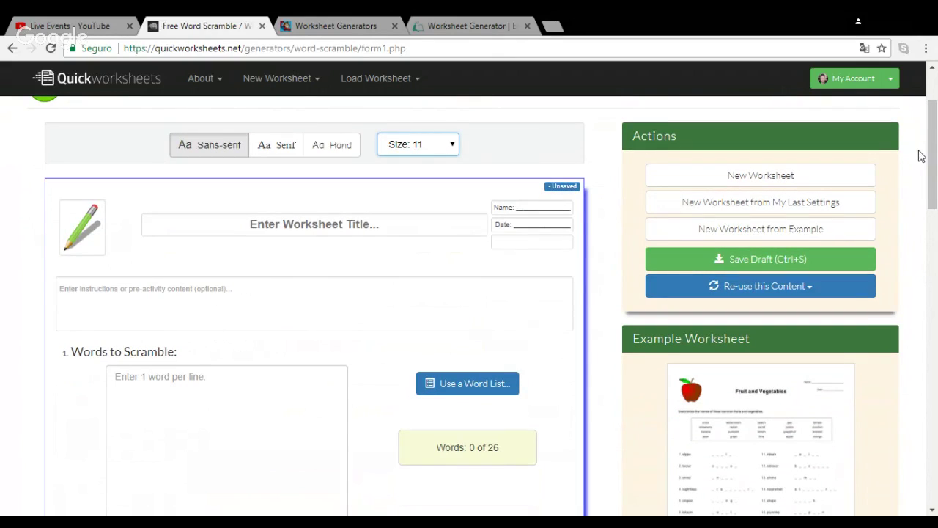
click(400, 217)
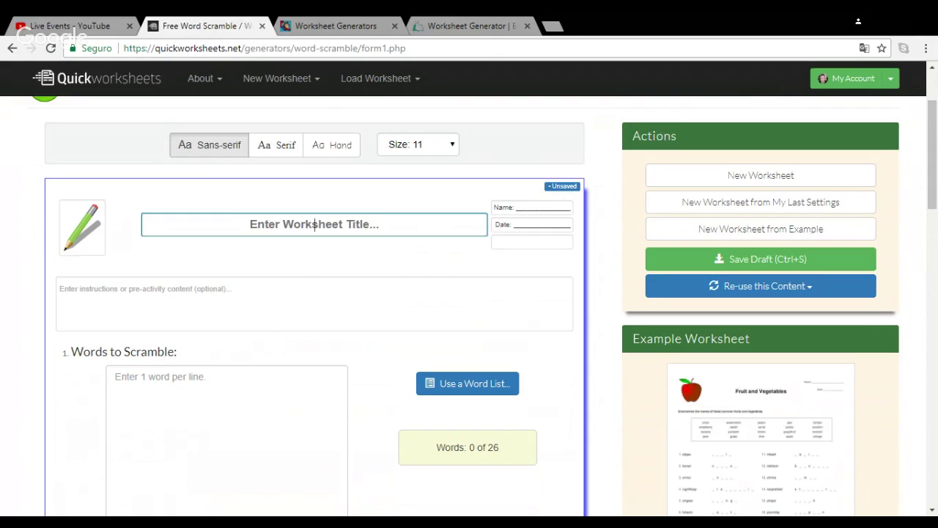
- Title the word scramble worksheet 'School items', leaving the header fields empty
text(Shcoo)
key(BackSpace)
key(BackSpace)
key(BackSpace)
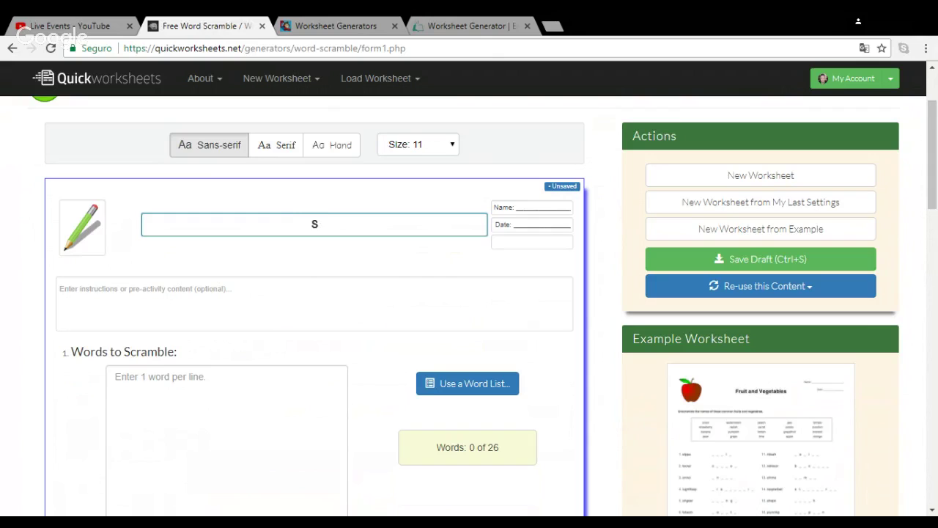
text(chool items)
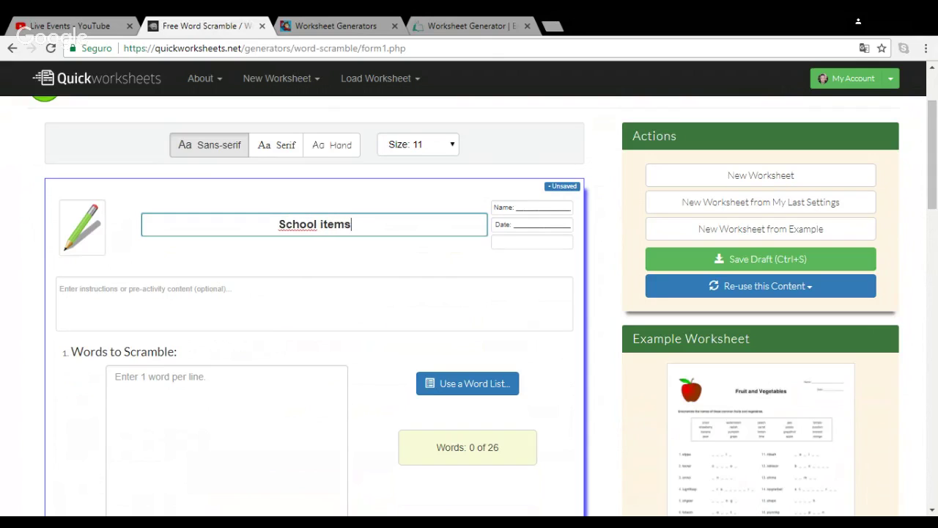
click(440, 301)
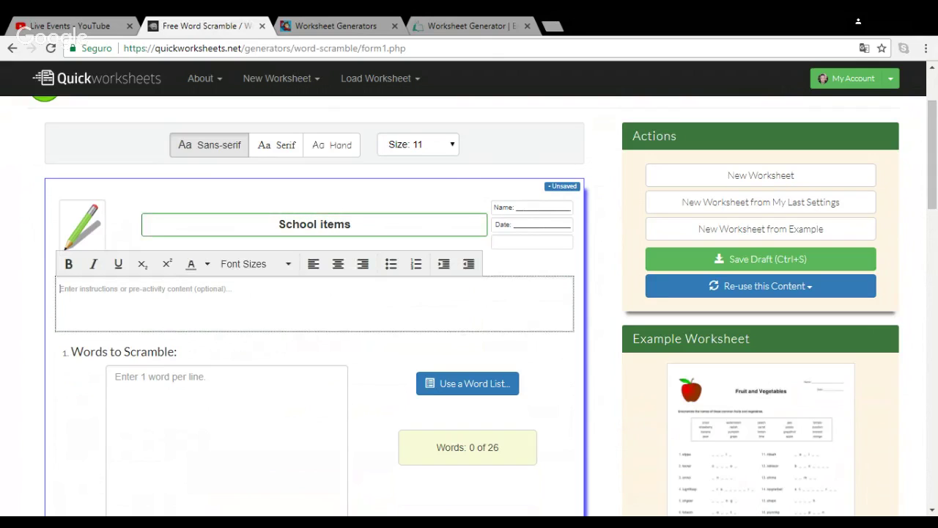
click(546, 206)
key(Tab)
key(Tab)
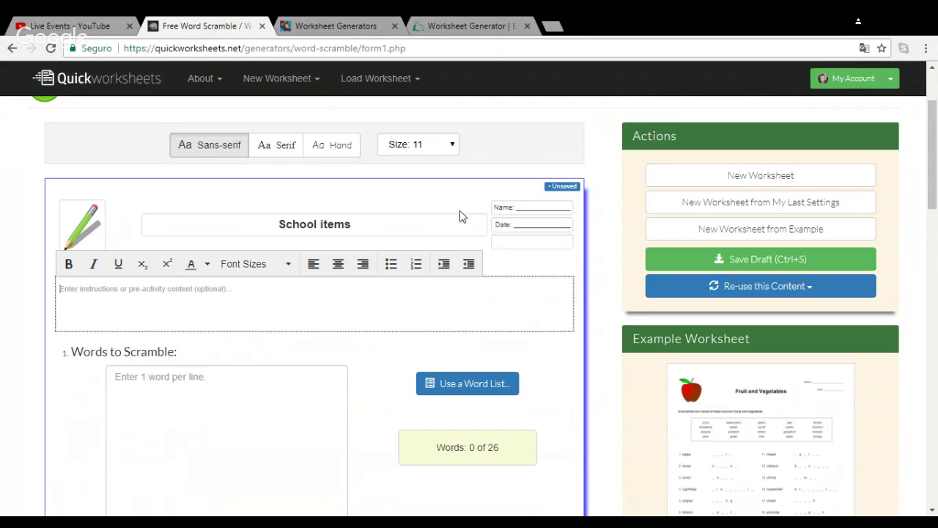
key(Tab)
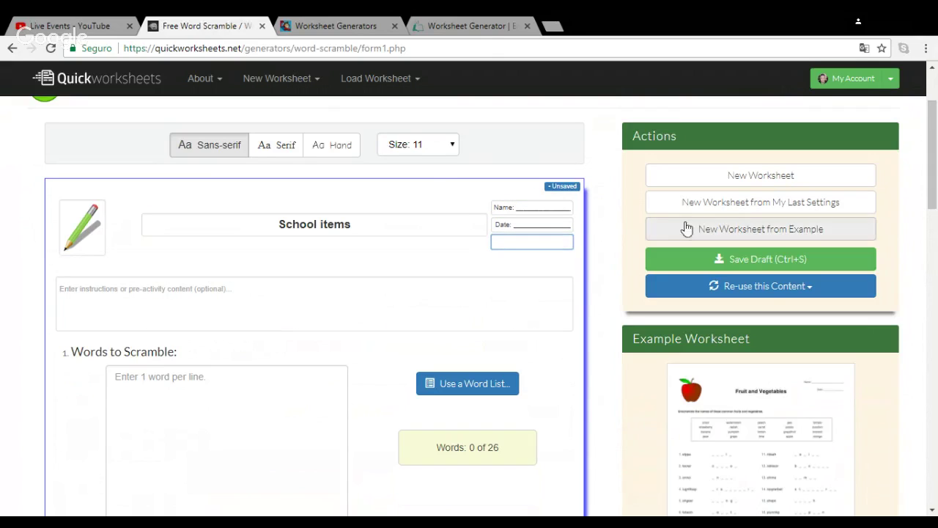
click(351, 263)
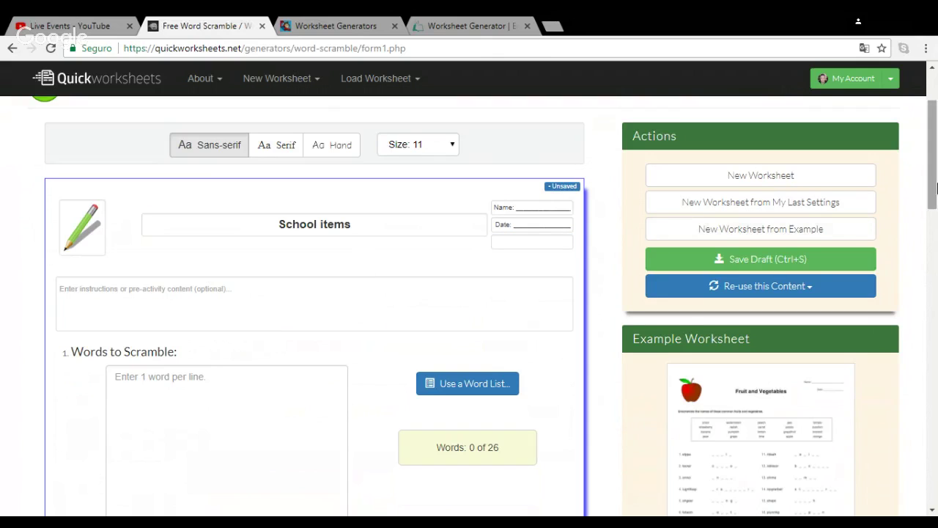
- Write the worksheet instruction 'Unscramble the words'
drag(936, 184, 936, 200)
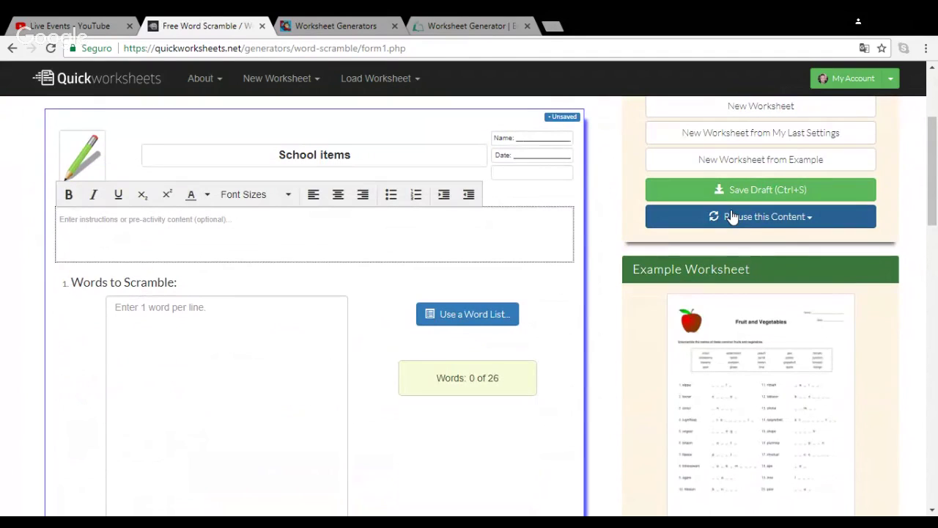
text(Unscr)
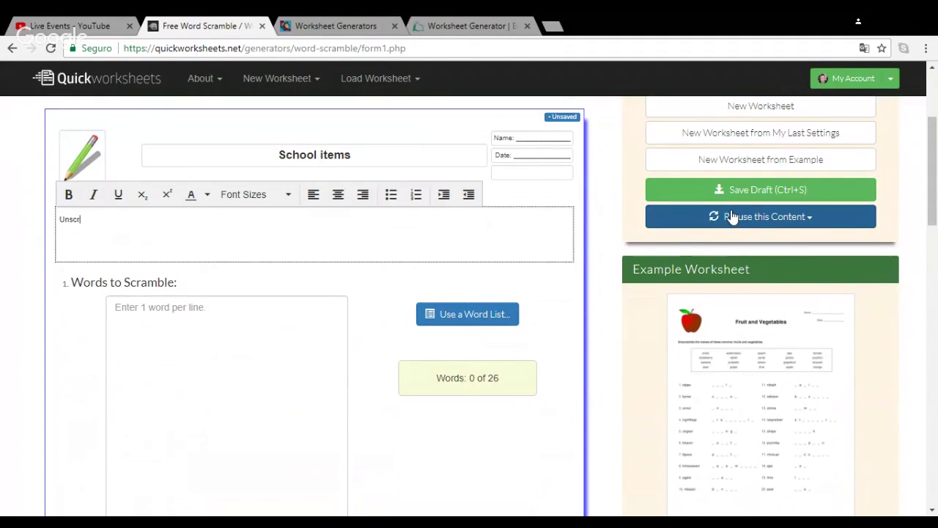
key(BackSpace)
text(ramble )
text(he)
key(BackSpace)
key(BackSpace)
key(BackSpace)
text(amble the )
text(words t)
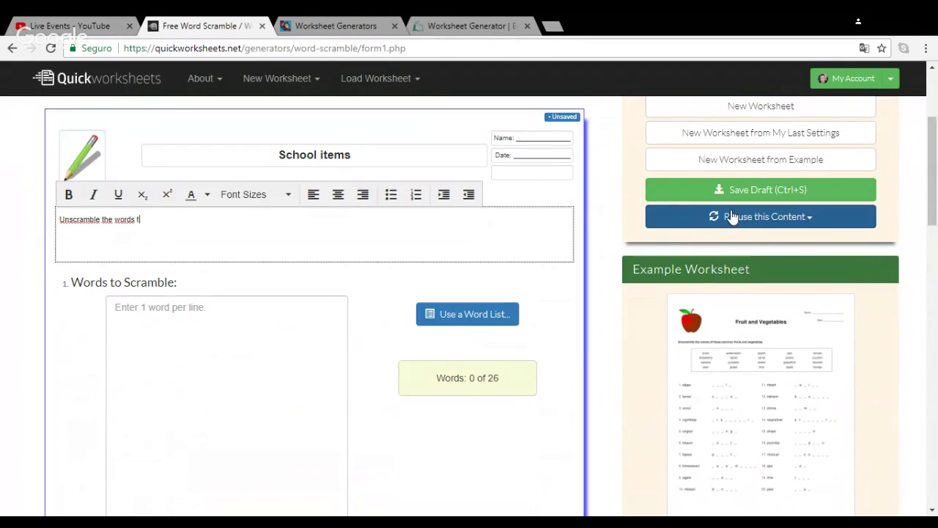
text(o creat)
key(BackSpace)
key(BackSpace)
key(BackSpace)
key(BackSpace)
key(BackSpace)
key(BackSpace)
key(BackSpace)
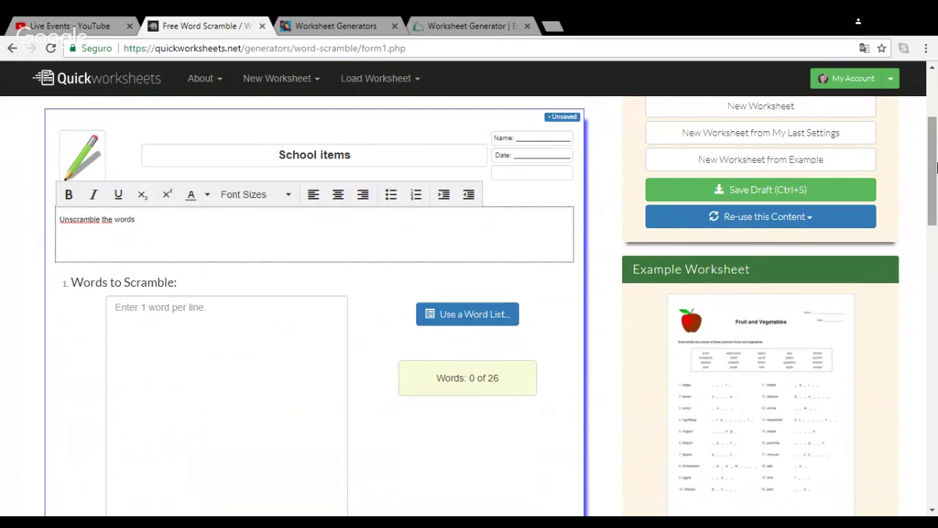
mouse_move(935, 174)
mouse_down()
mouse_move(935, 187)
mouse_move(529, 198)
mouse_up()
key(Tab)
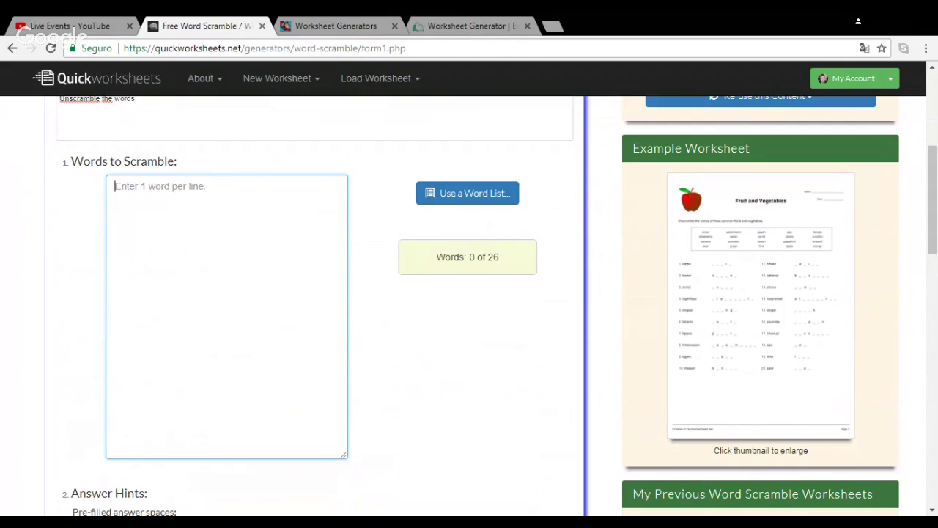
- Enter Eraser, Board, Desk, Pencil, Pen, Colors and Glue, one per line
text(Erase)
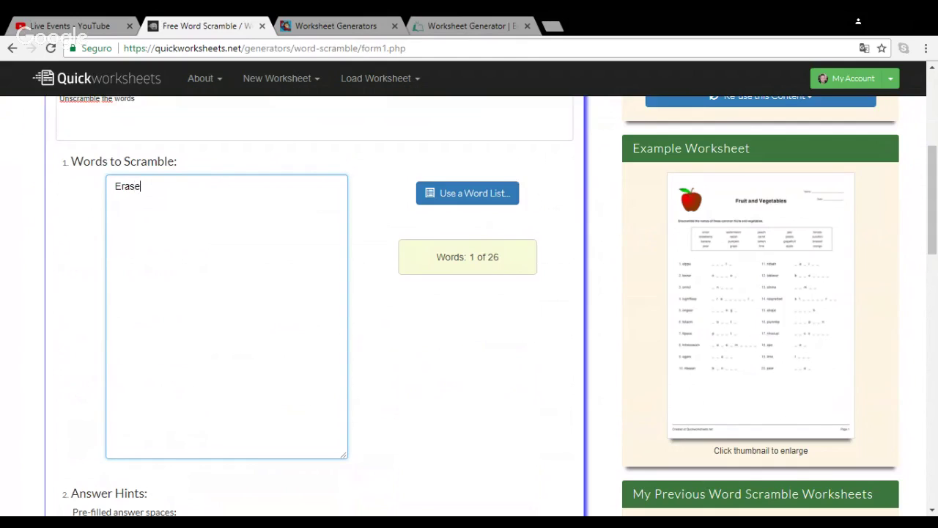
text(r)
key(Return)
text(B)
text(oard)
key(Return)
text(Desk)
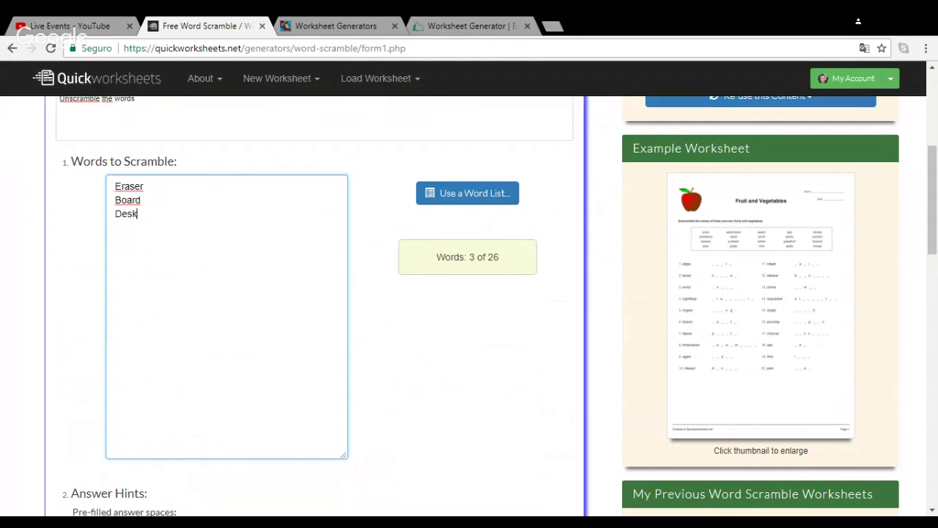
key(Return)
text(Pe)
text(ncil)
key(Return)
text(Pen)
key(Return)
text(Co)
key(BackSpace)
text(olor)
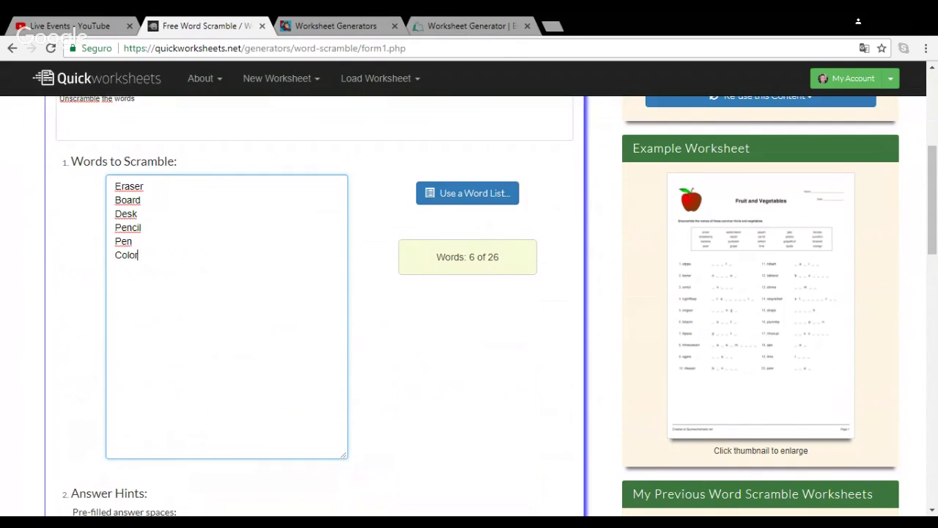
text(s)
key(Return)
text(Glue)
drag(936, 196, 936, 208)
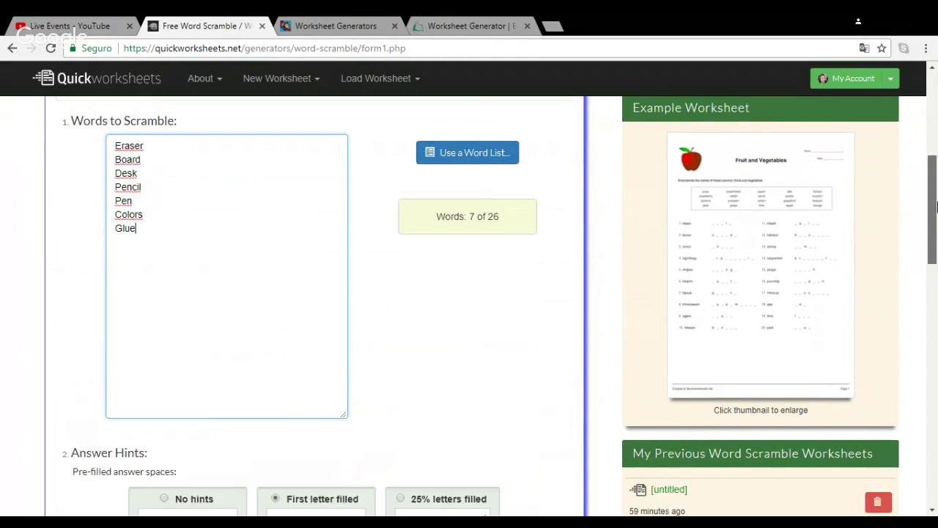
- Set Answer Hints to '25% letters filled' and review the remaining layout options
scroll(769, 279, down, 1)
scroll(770, 279, down, 3)
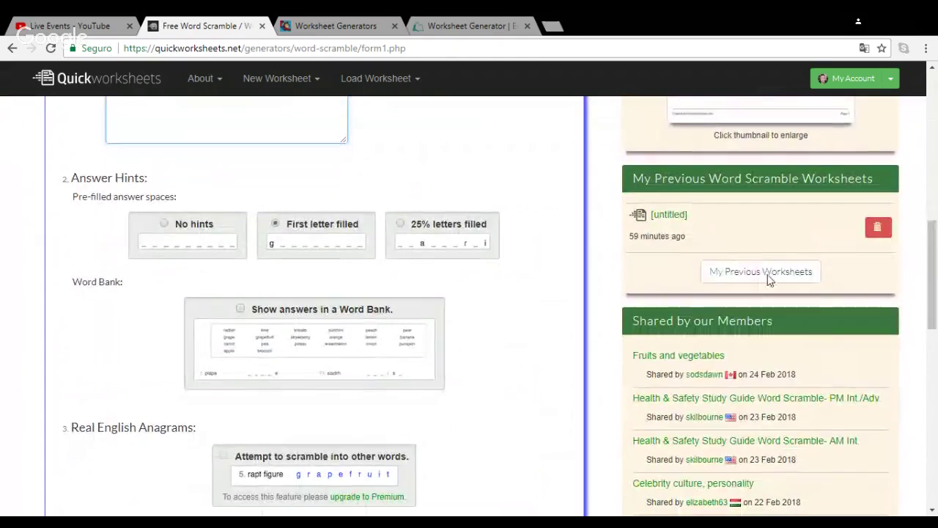
click(164, 223)
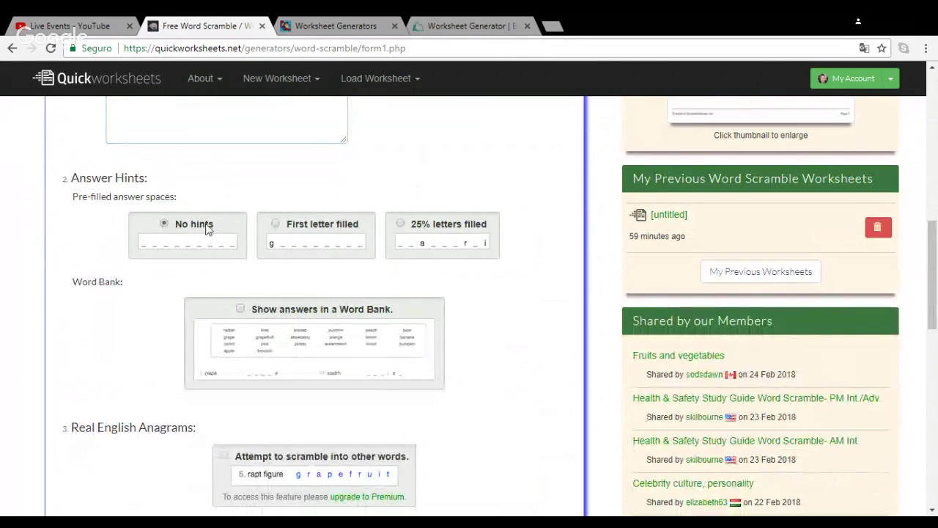
click(276, 224)
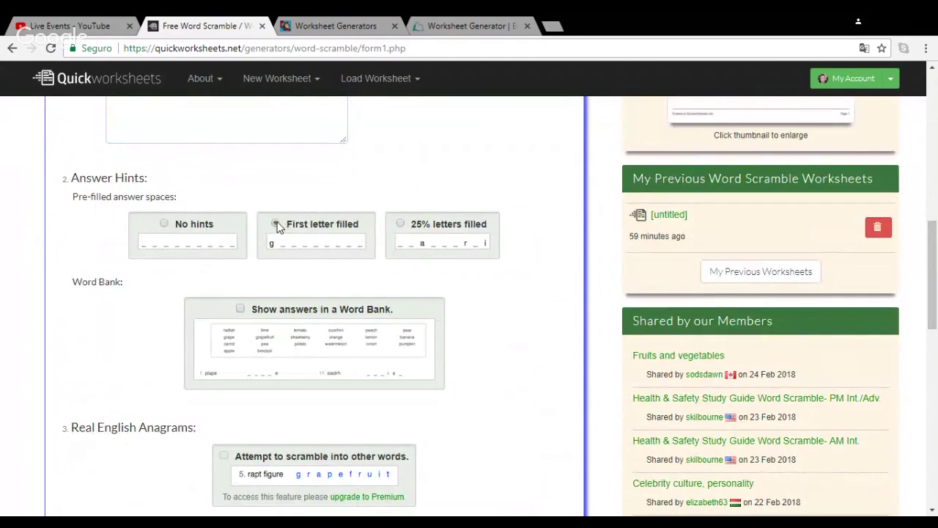
click(401, 225)
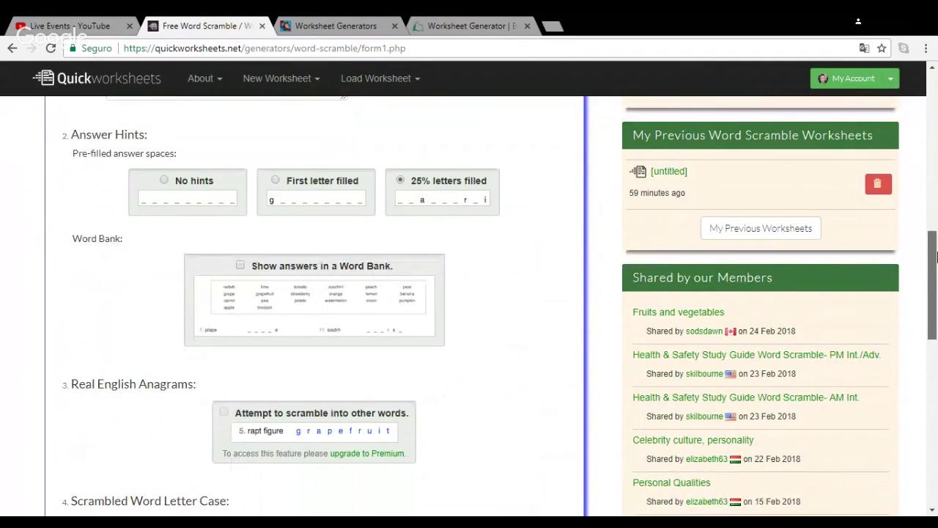
scroll(936, 255, down, 1)
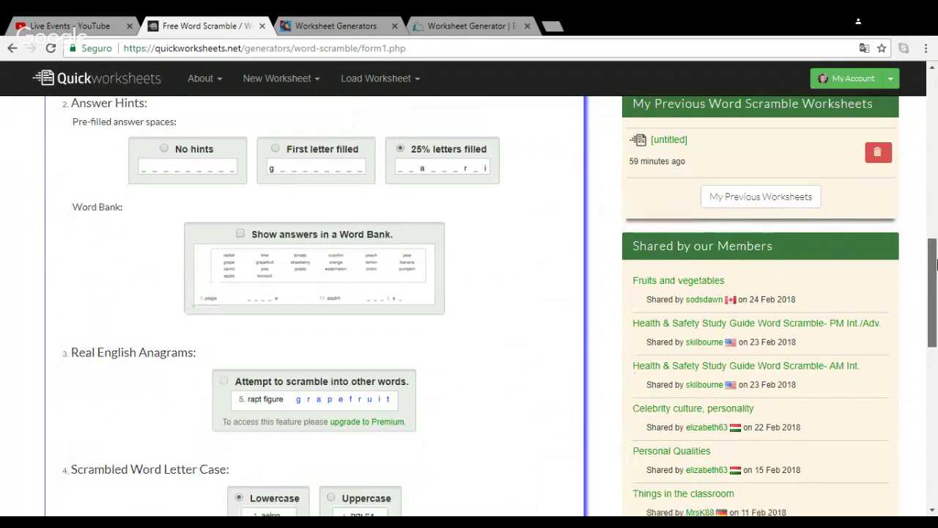
scroll(262, 239, down, 1)
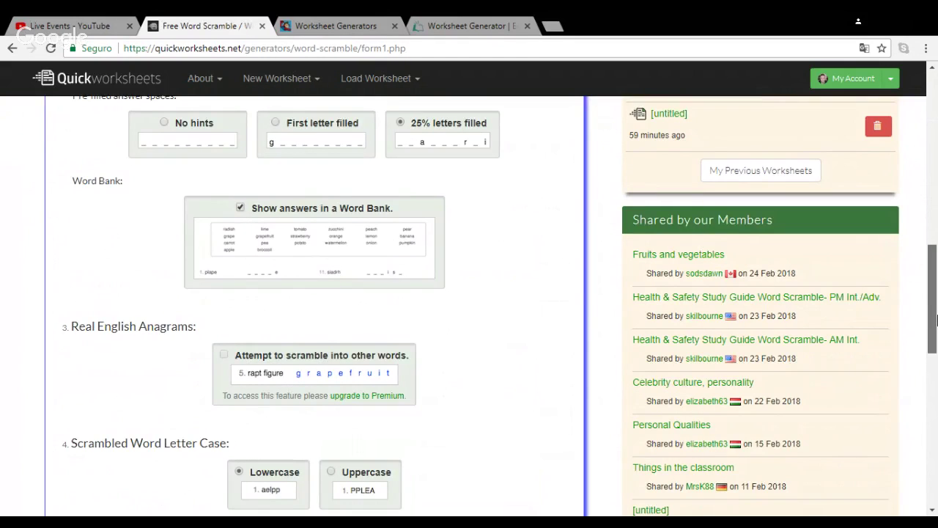
mouse_move(936, 319)
mouse_down()
mouse_move(933, 299)
mouse_move(934, 347)
mouse_up()
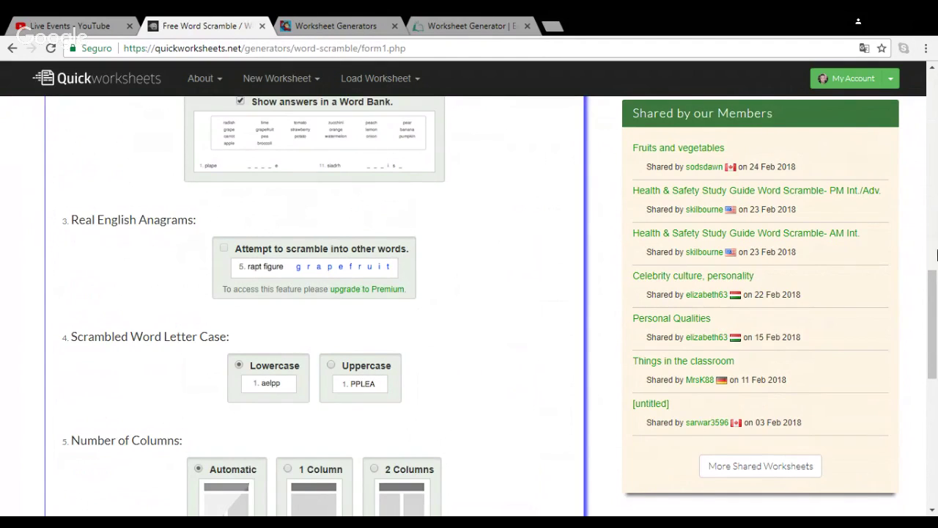
drag(935, 333, 936, 350)
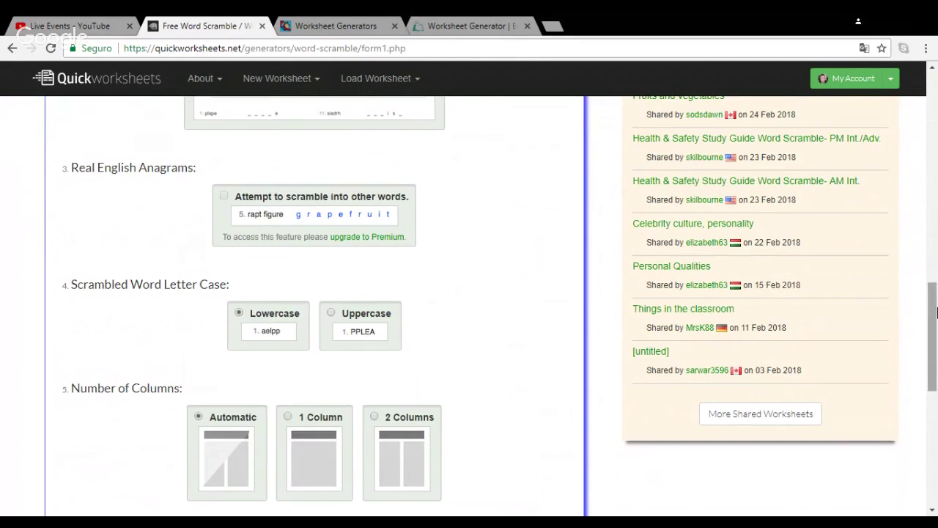
drag(936, 313, 936, 360)
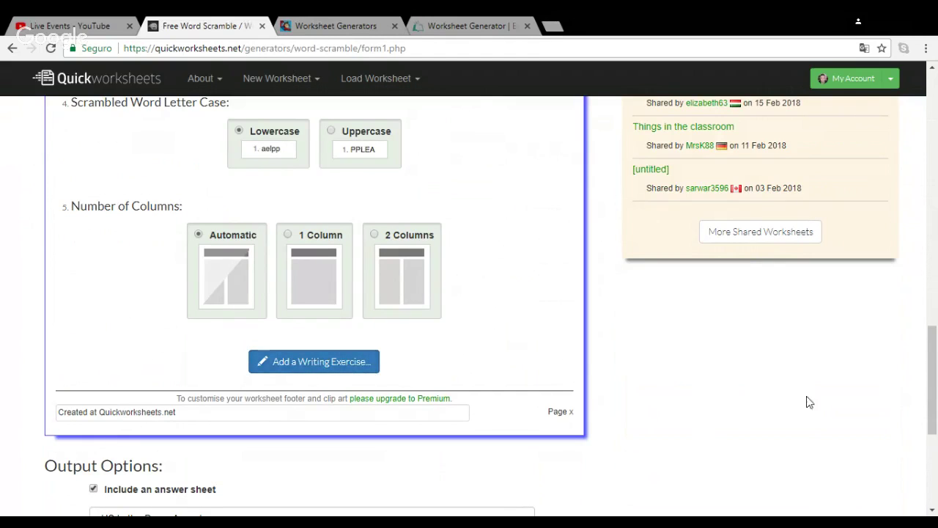
drag(935, 330, 935, 343)
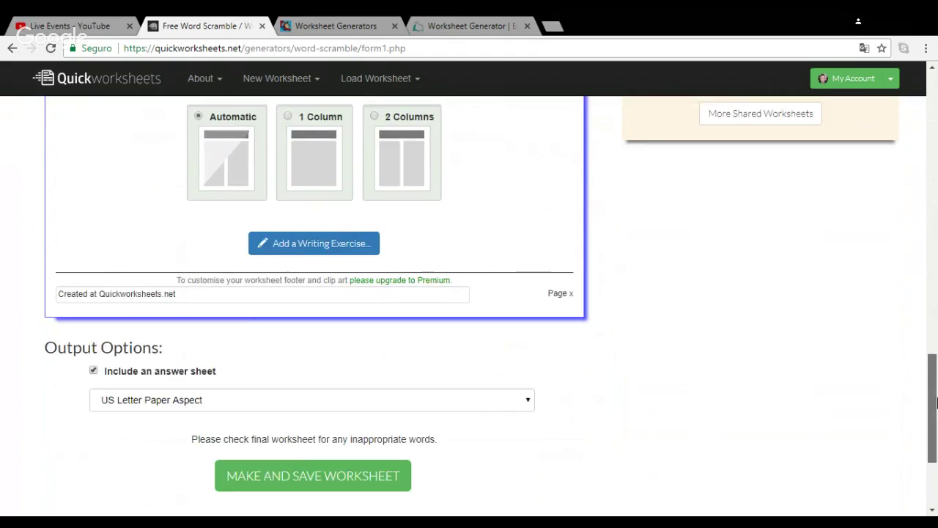
- Add five numbered lines, 'Write sentences using words from above', below the scramble
click(315, 322)
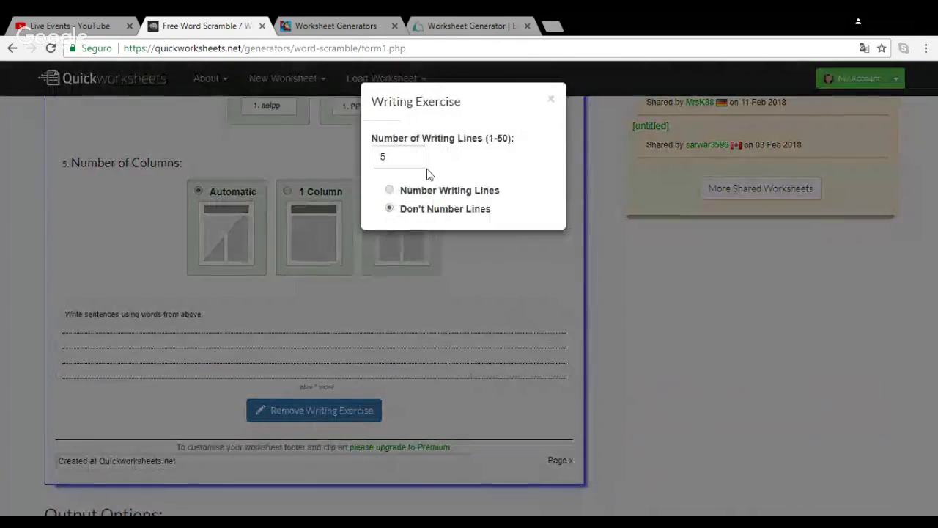
click(463, 193)
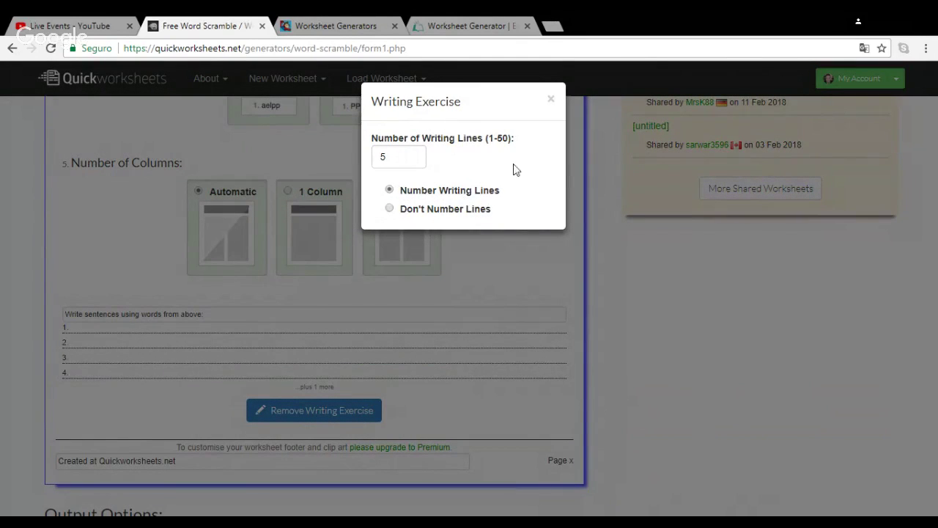
click(551, 99)
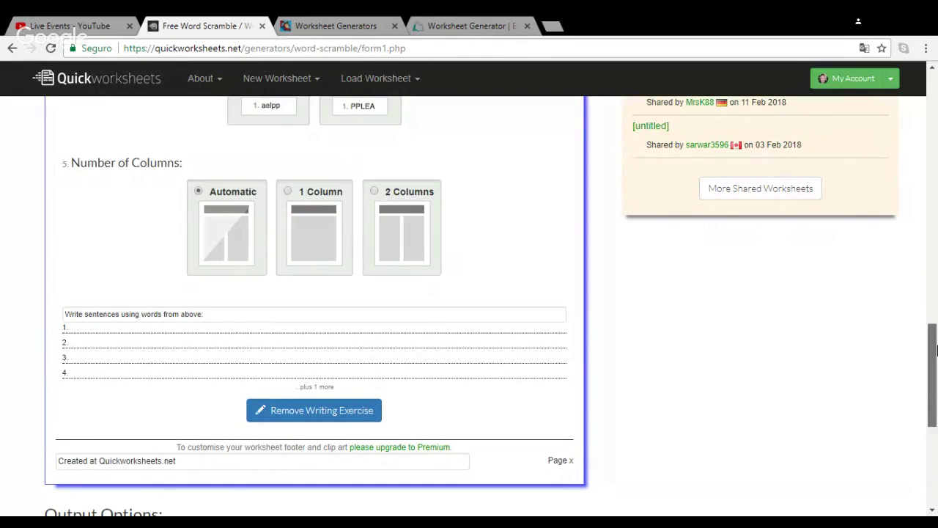
drag(936, 351, 936, 89)
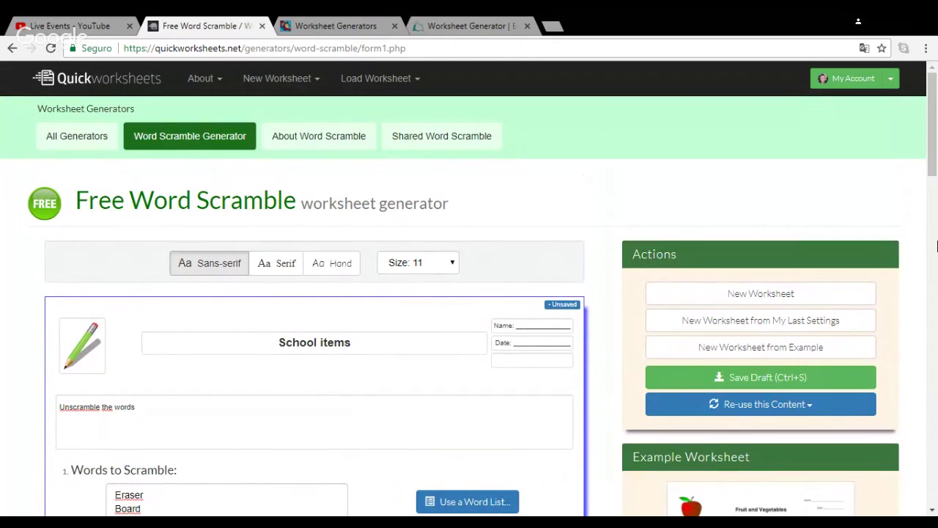
- Save the 'School items' worksheet, with answer sheet on US Letter, as a draft
drag(936, 149, 936, 152)
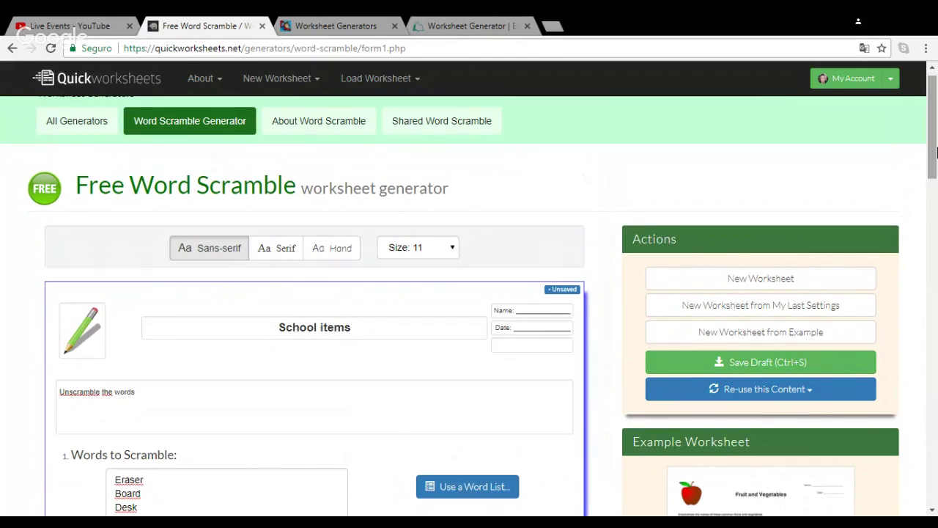
scroll(350, 358, down, 5)
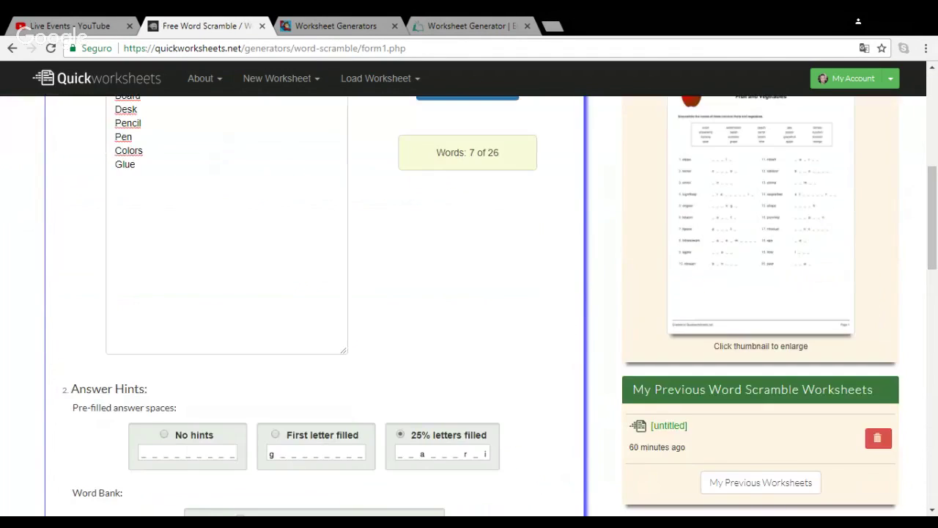
scroll(733, 417, down, 4)
scroll(733, 418, up, 10)
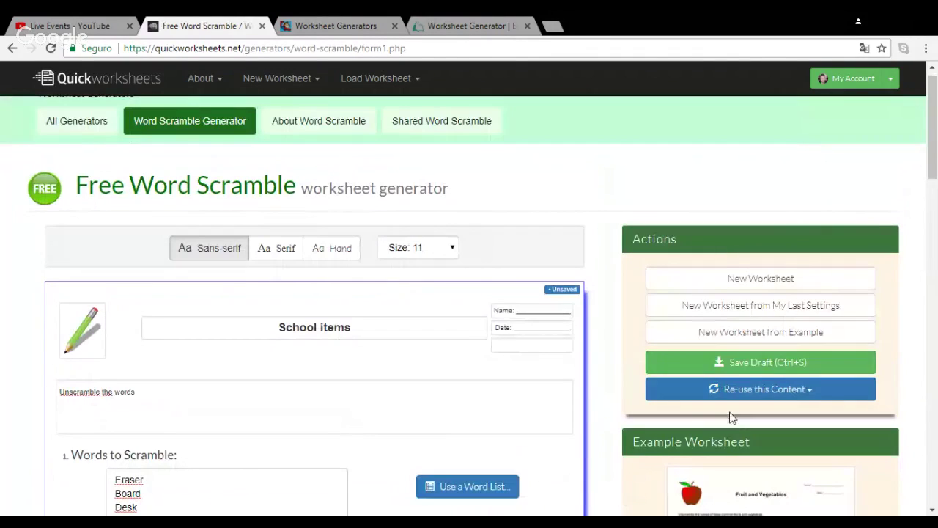
click(779, 369)
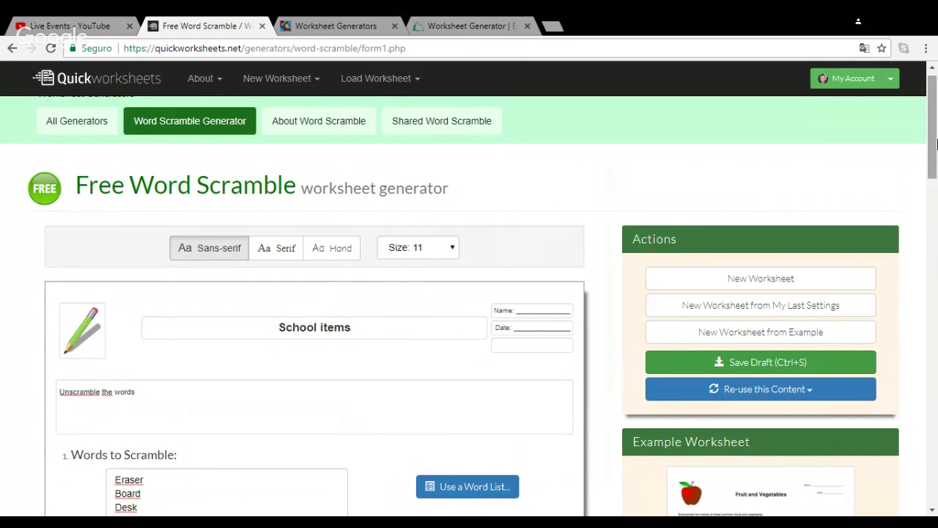
drag(935, 145, 922, 445)
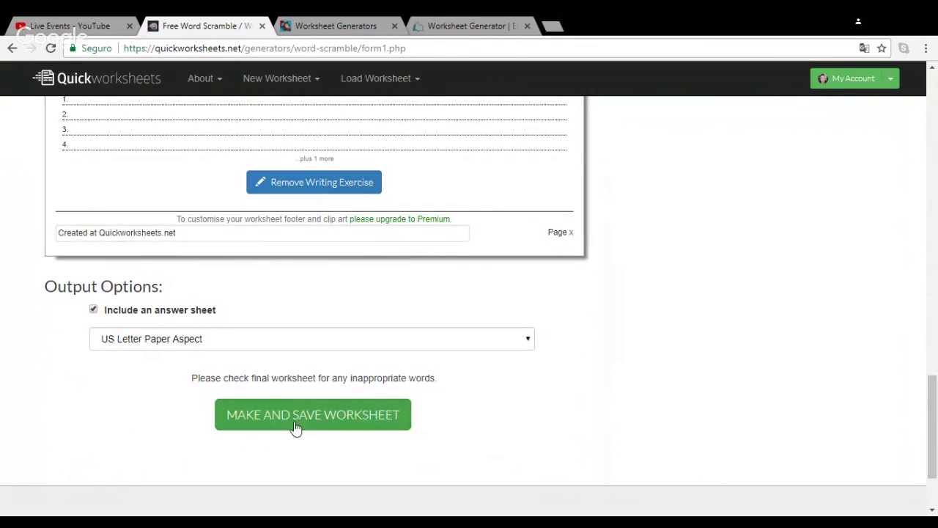
- Generate the School items worksheet, download it as worksheet.pdf and open it
click(256, 425)
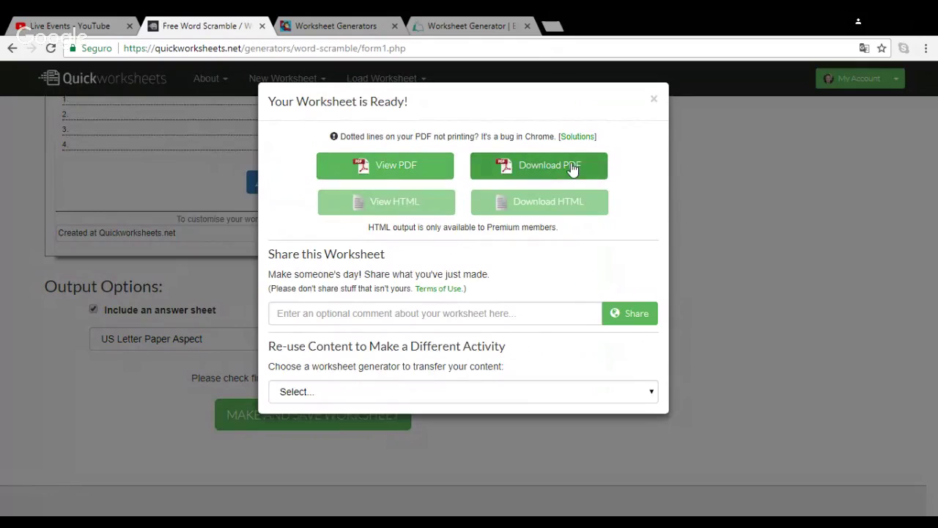
click(523, 176)
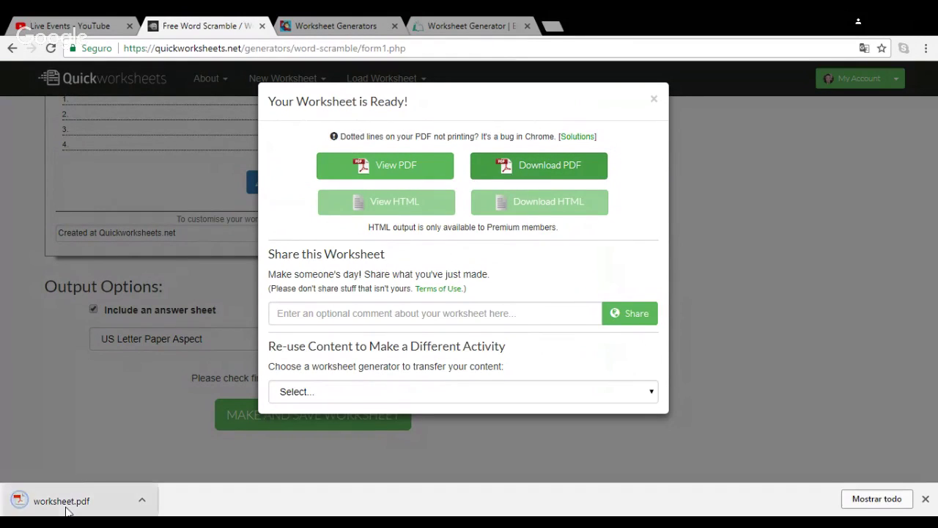
click(89, 491)
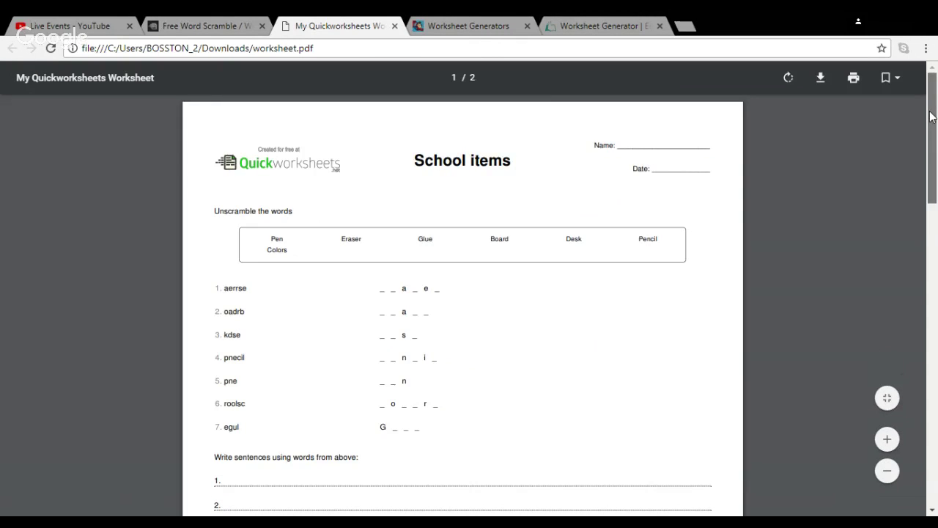
- Scroll through both PDF pages to the answer sheet, then close the PDF
drag(931, 115, 935, 180)
scroll(924, 234, down, 3)
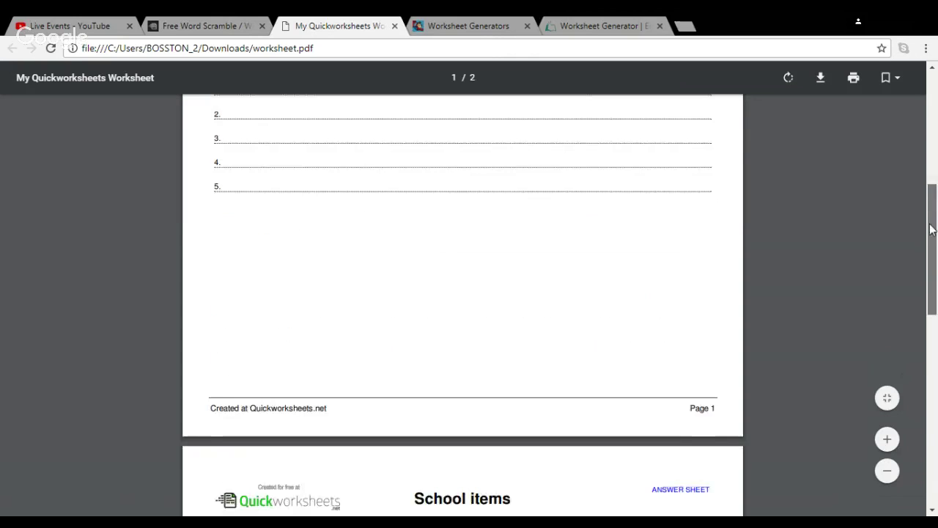
scroll(917, 293, down, 3)
scroll(913, 330, down, 3)
scroll(905, 256, up, 10)
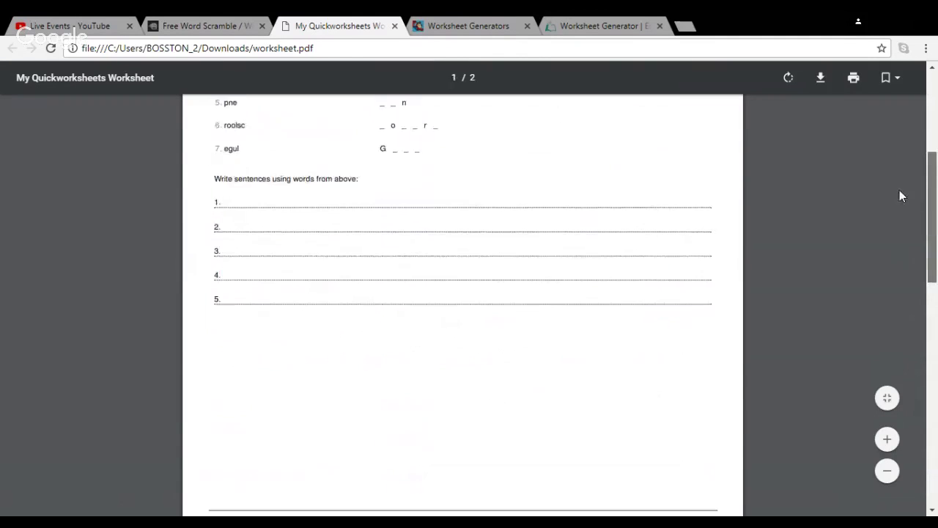
scroll(899, 154, up, 3)
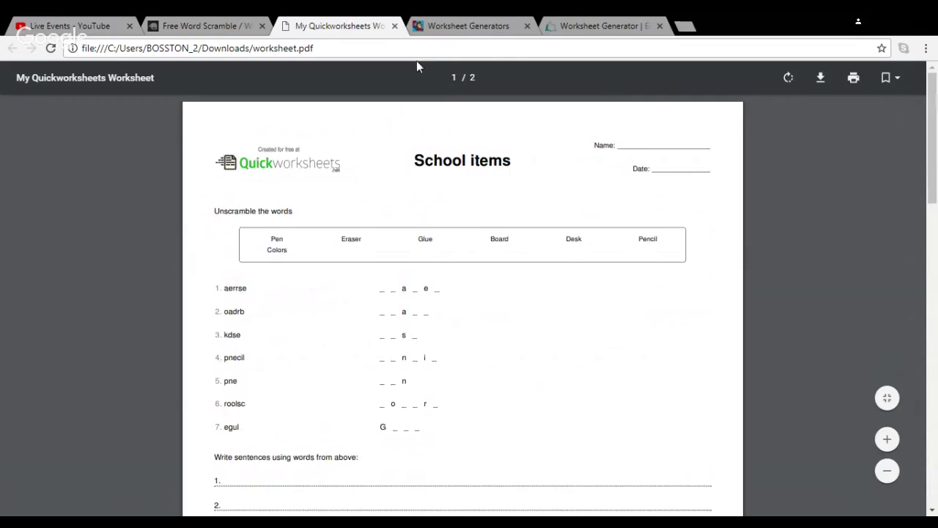
click(394, 26)
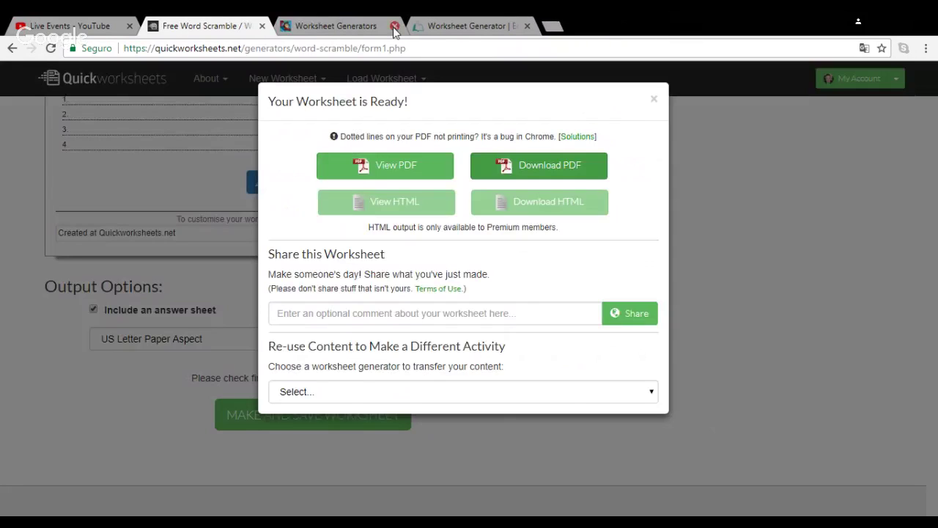
- Browse the Worksheet Generator Tools page down to Word Search Maker under Puzzle Generators
click(658, 101)
scroll(366, 137, up, 15)
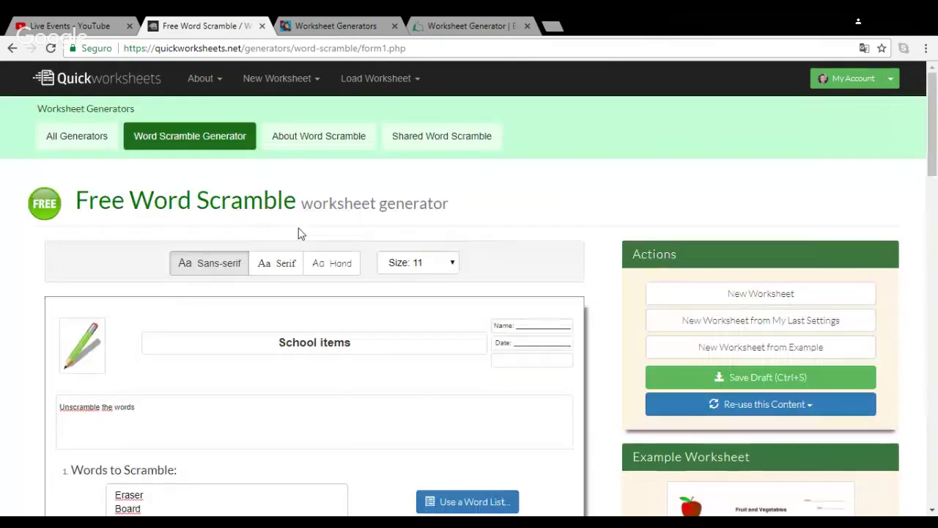
click(327, 24)
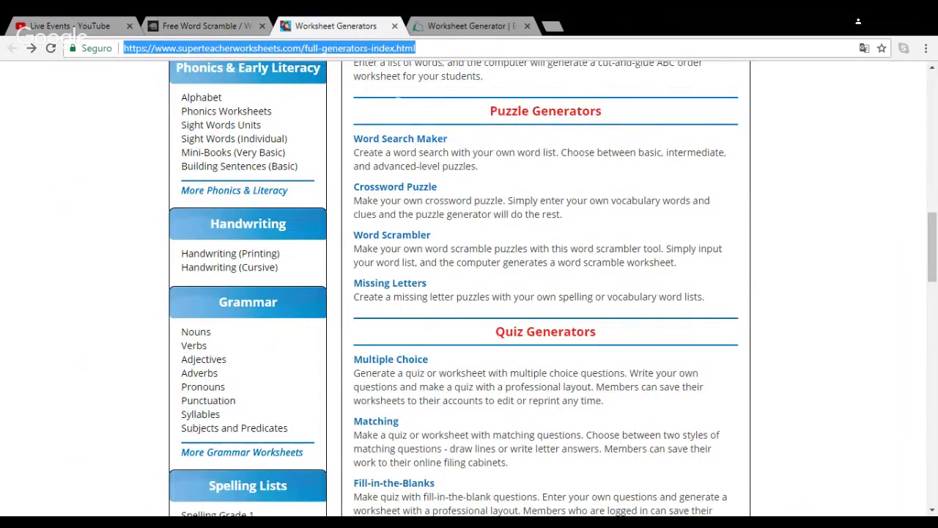
scroll(801, 313, up, 2)
scroll(800, 314, up, 15)
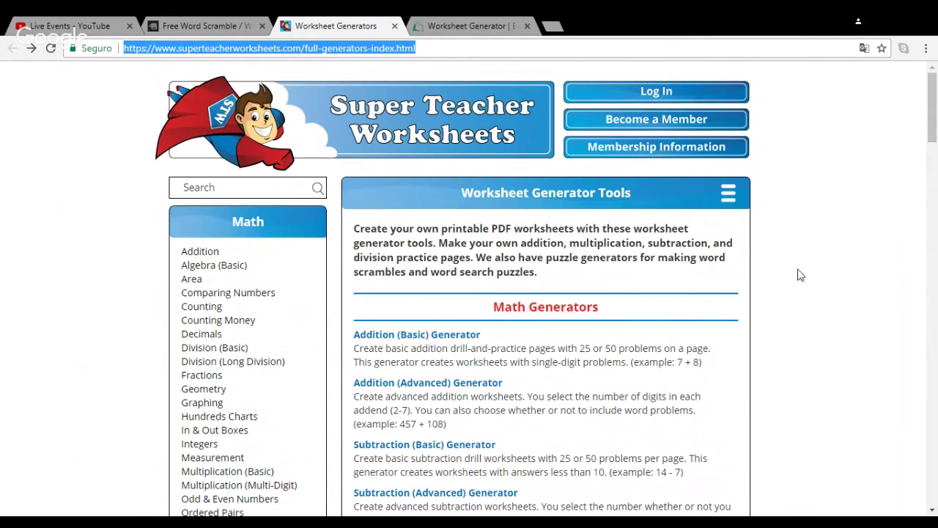
click(934, 112)
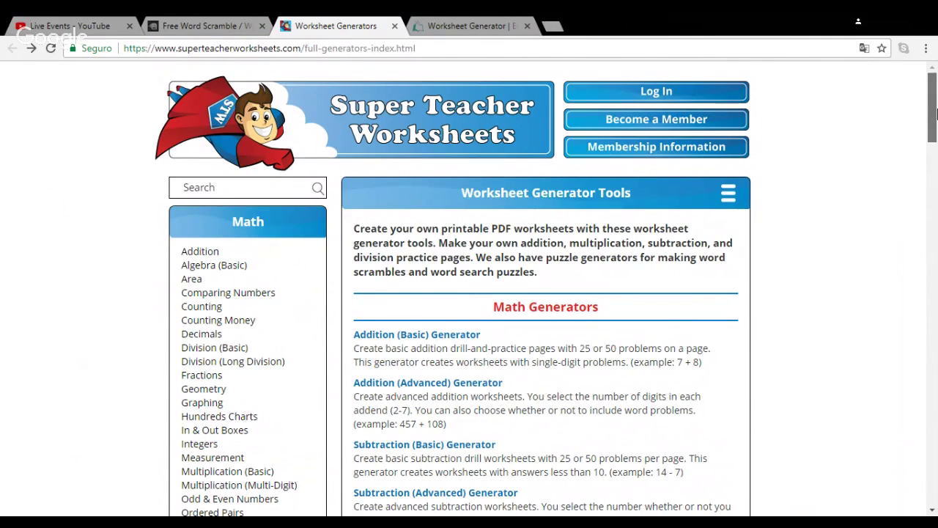
mouse_move(935, 112)
mouse_down()
mouse_move(936, 130)
mouse_move(880, 214)
mouse_up()
scroll(880, 214, down, 2)
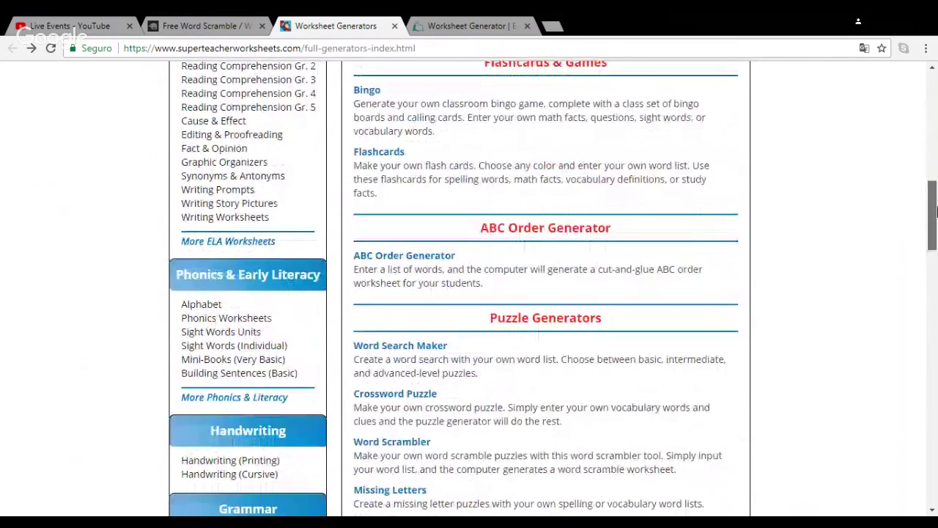
mouse_move(935, 212)
mouse_down()
mouse_move(935, 334)
mouse_move(935, 242)
mouse_up()
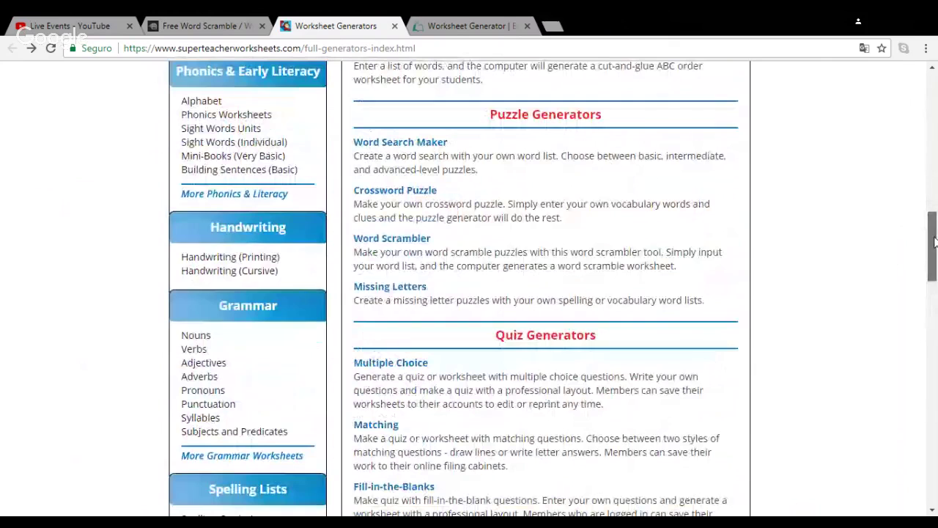
- Open Word Search Maker with Basic level and a Name and Date header
click(403, 147)
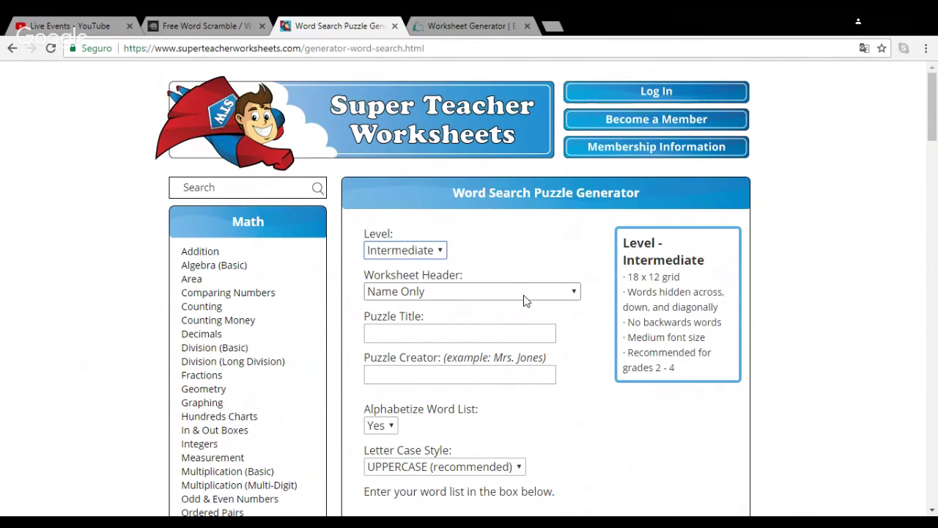
key(Up)
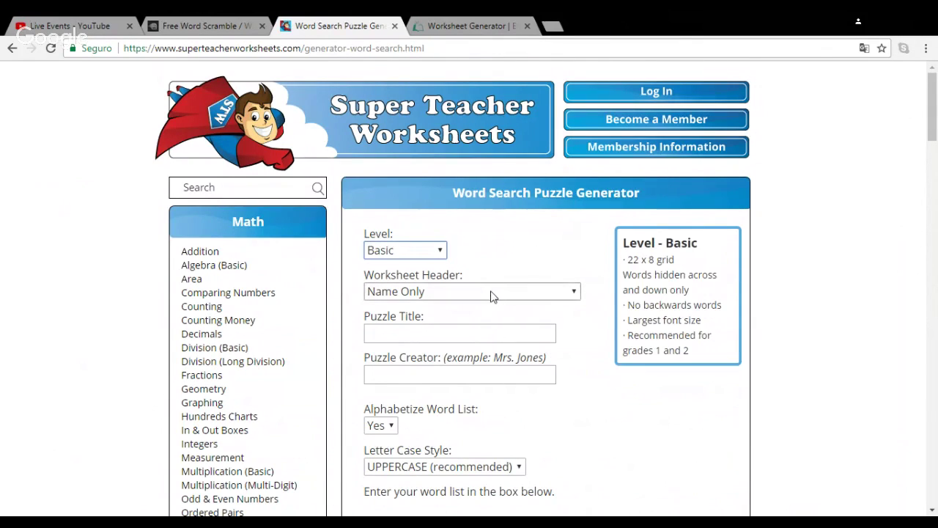
click(543, 297)
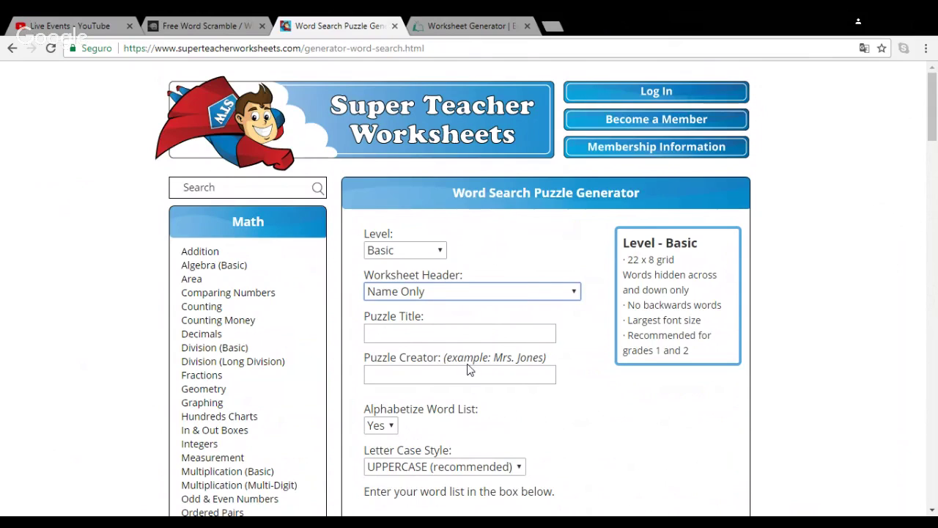
key(Down)
key(Tab)
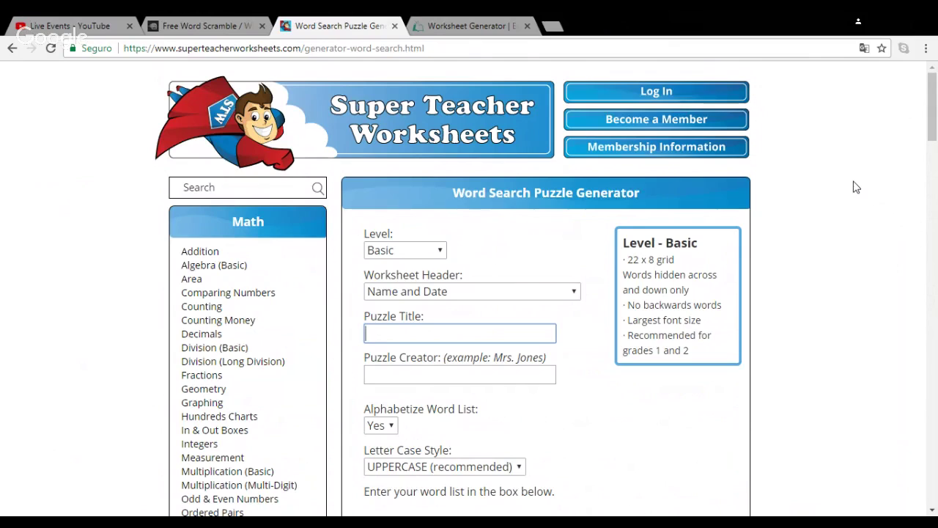
- Title the puzzle 'School' and enter the creator's name
text(School)
key(Tab)
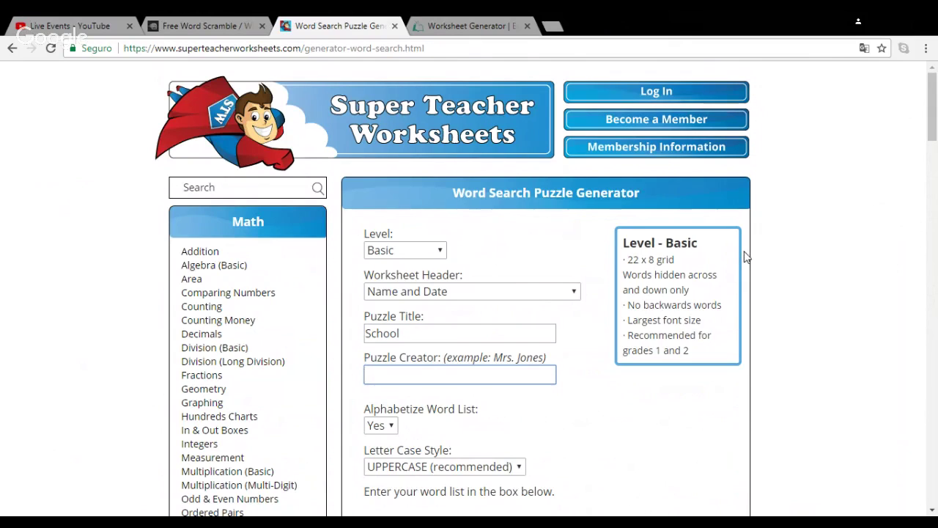
text(M)
text(anu)
key(BackSpace)
text(e)
key(BackSpace)
text(l Hernan)
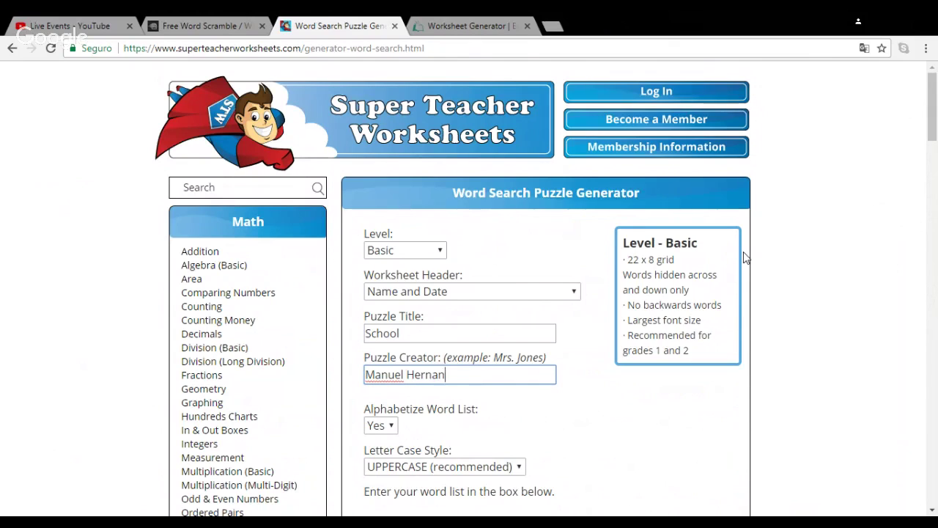
text(dez)
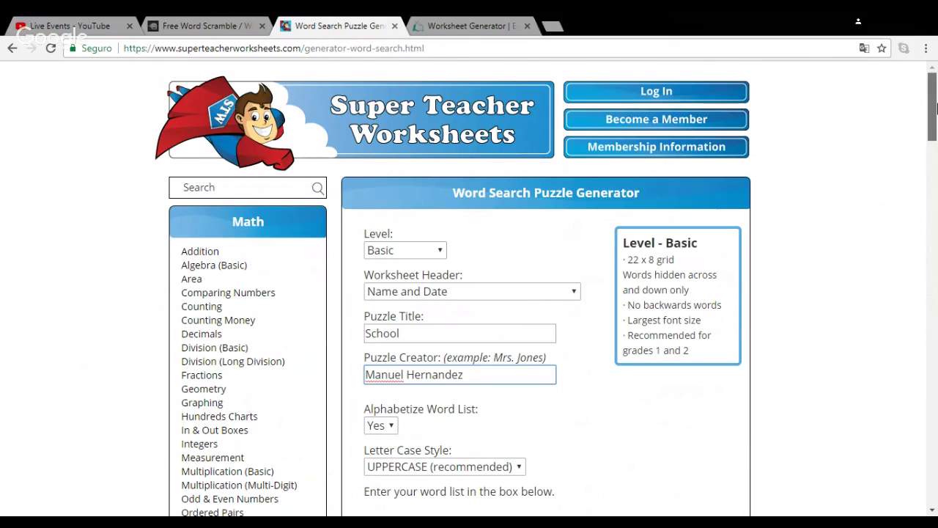
- Enter eraser, board, desk and backpack on separate lines in the word list box
drag(936, 109, 936, 143)
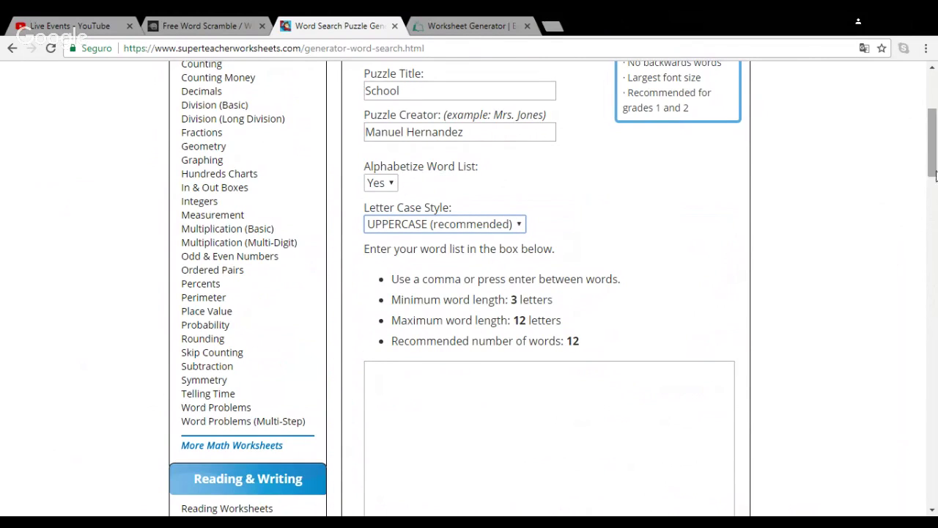
drag(932, 170, 932, 189)
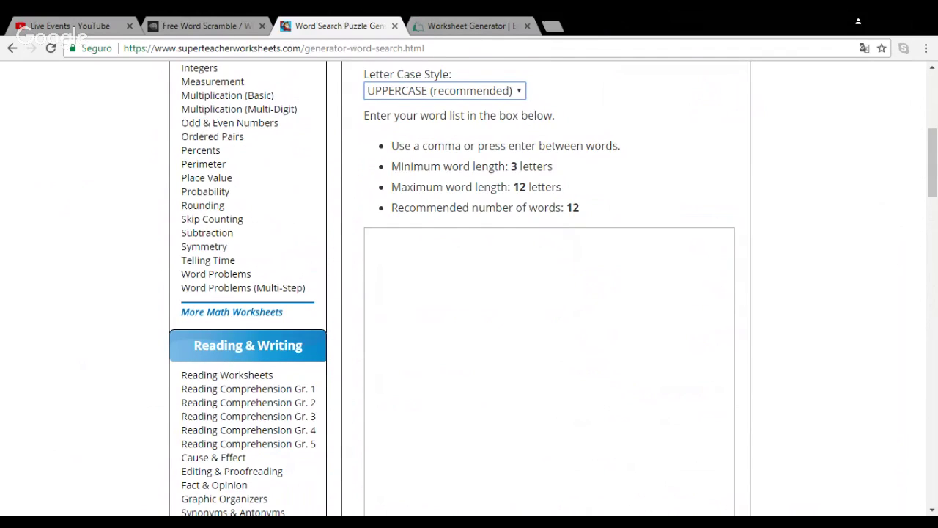
click(583, 233)
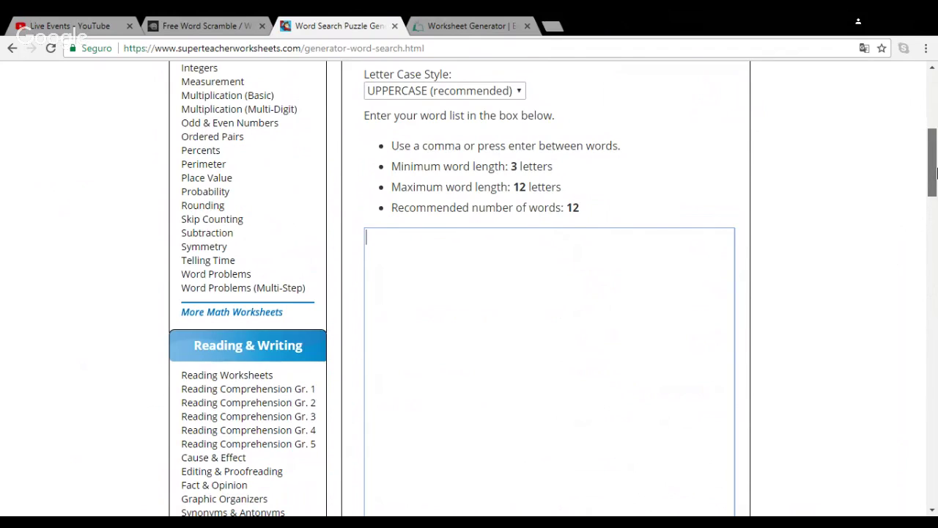
mouse_move(934, 172)
mouse_down()
mouse_move(936, 83)
mouse_move(935, 152)
mouse_up()
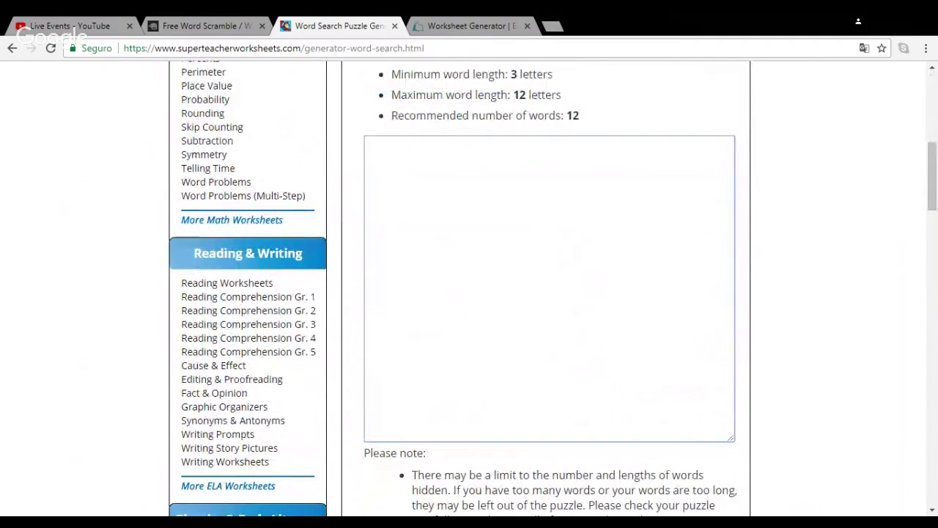
text(eras)
text(er)
key(Return)
text(board)
key(Return)
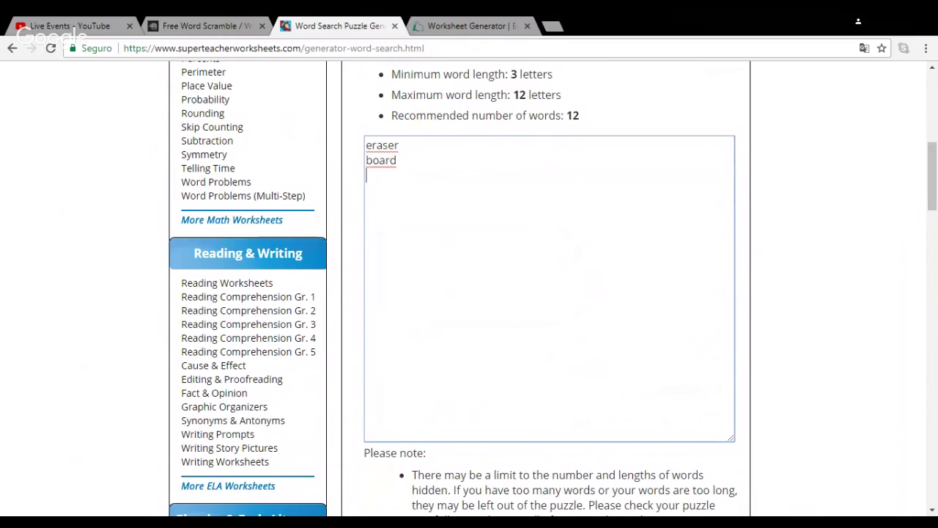
text(desk)
key(Return)
text(backpack)
key(Return)
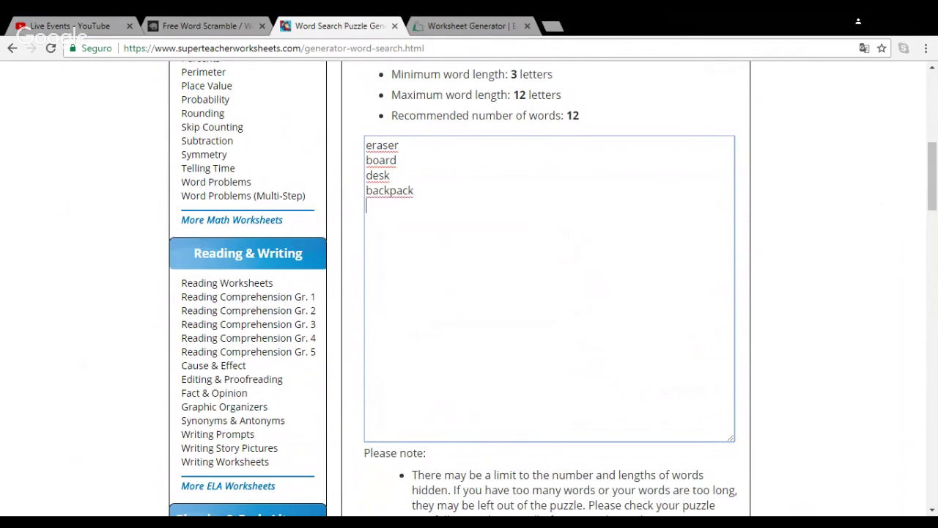
- Add pencil, pen, colors, ruler and notebook to the word list, fixing the notebook typo
text(pencil)
key(Return)
text(pen)
key(Return)
text(color)
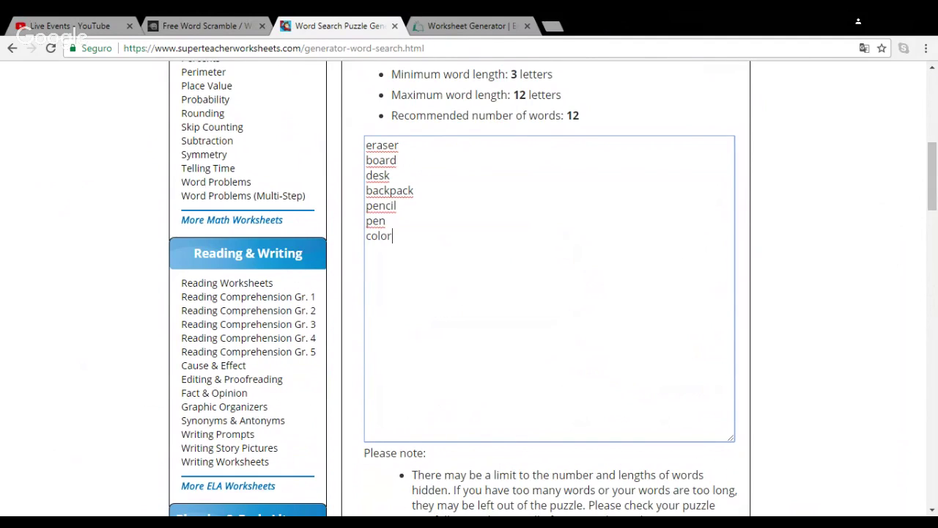
text(s)
key(Return)
text(rul)
text(er)
key(Return)
text(notebo)
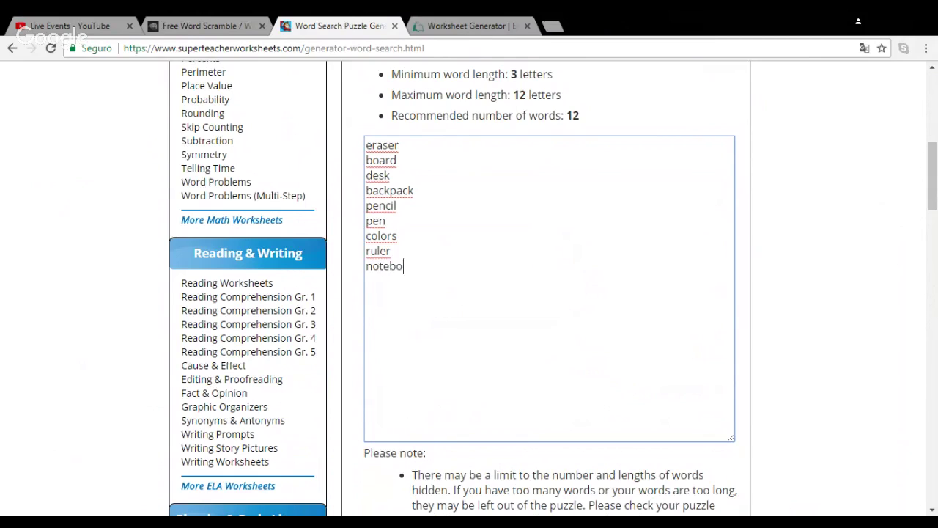
text(ol)
key(BackSpace)
text(k)
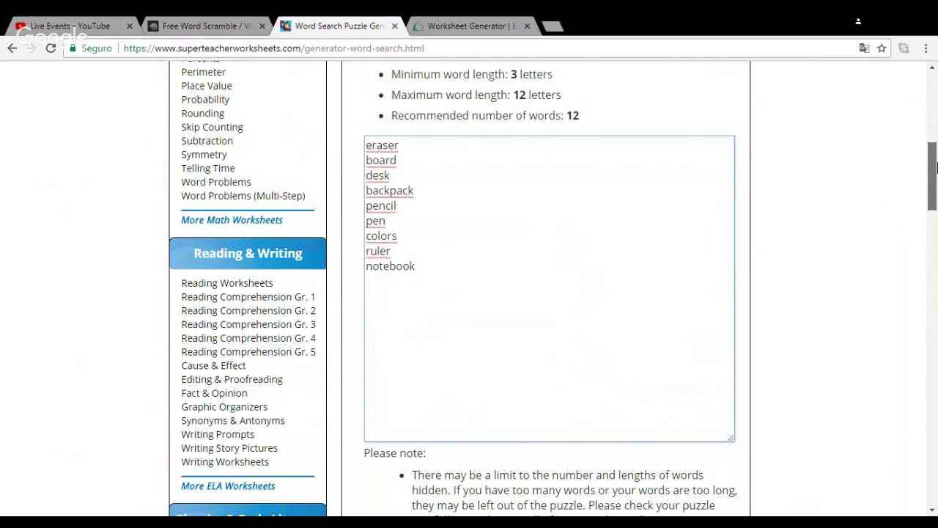
drag(934, 167, 935, 209)
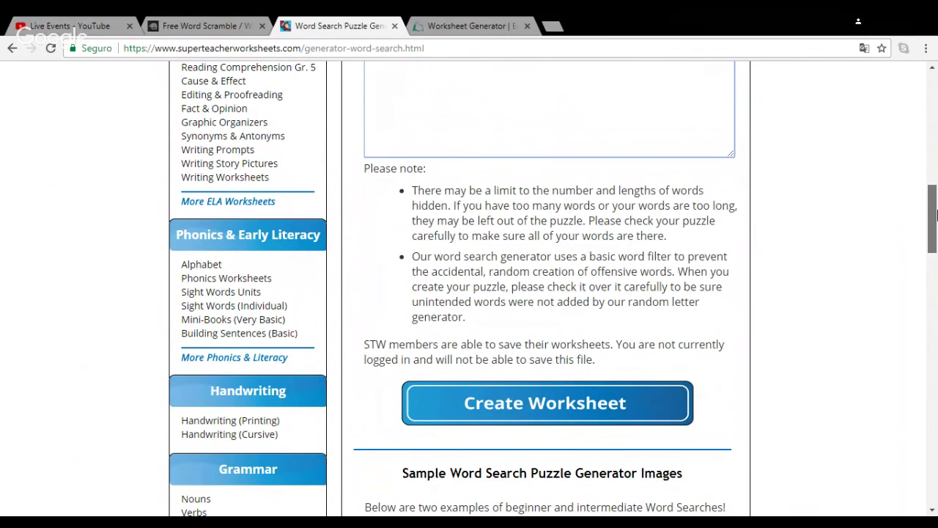
drag(932, 212, 933, 217)
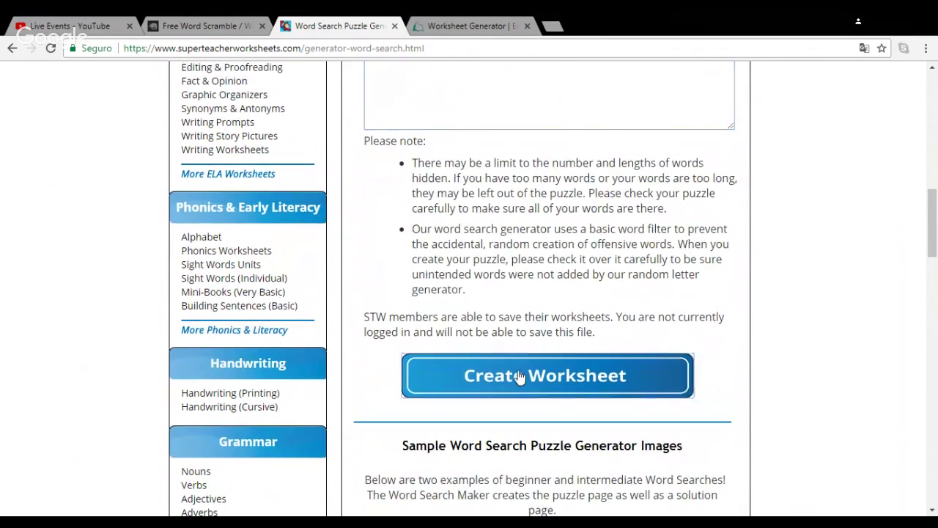
- Create and review the School word search PDF, then move to education.com's Worksheet Generator tab
click(645, 375)
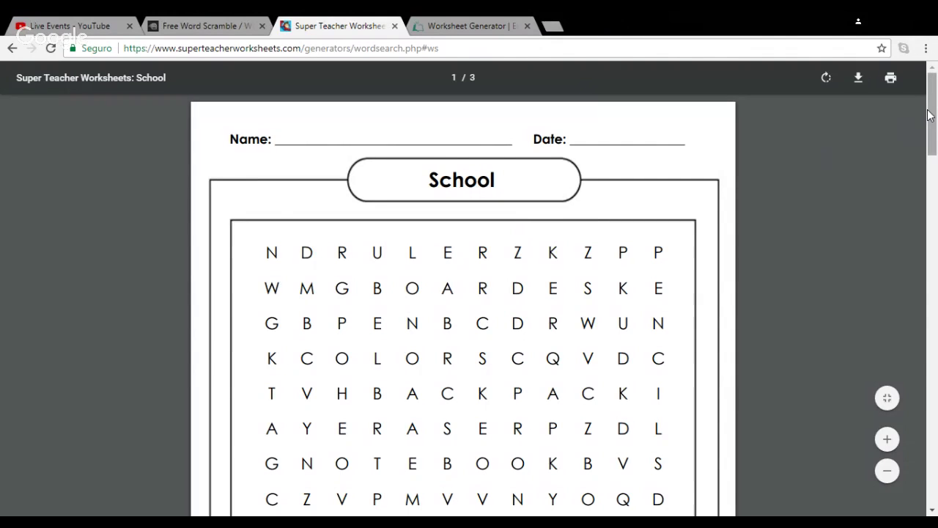
mouse_move(929, 114)
mouse_down()
mouse_move(935, 139)
mouse_move(934, 114)
mouse_move(937, 128)
mouse_move(928, 220)
mouse_move(892, 304)
mouse_move(859, 472)
mouse_move(911, 317)
mouse_move(935, 88)
mouse_up()
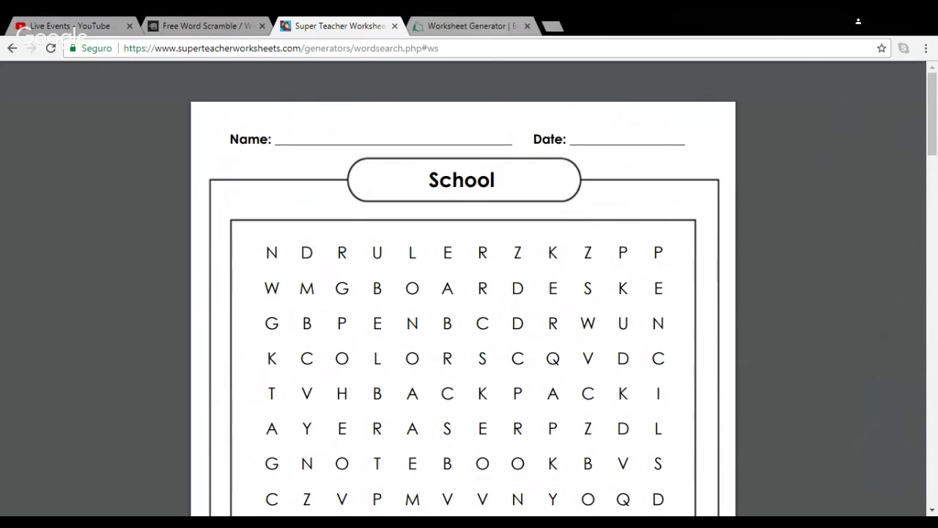
click(491, 25)
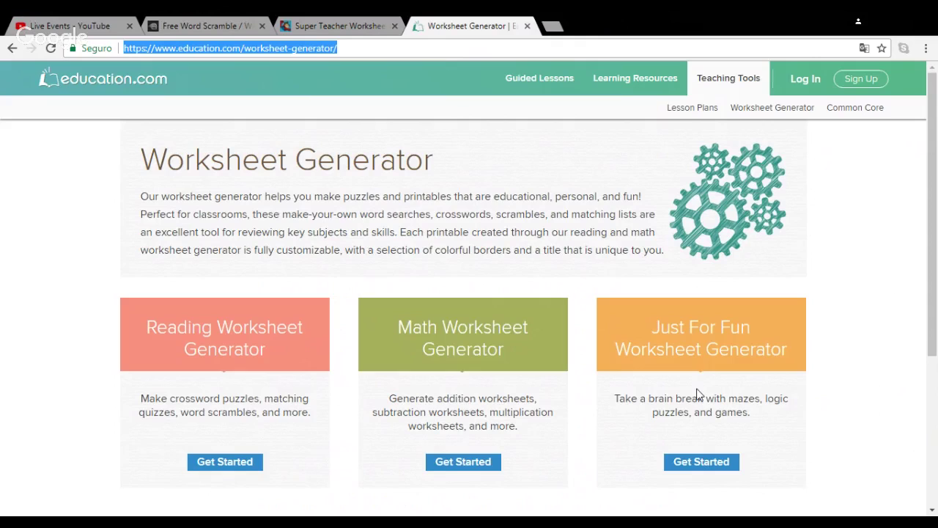
- Choose the Reading Worksheet Generator and pick its Matching Lists worksheet type
click(237, 467)
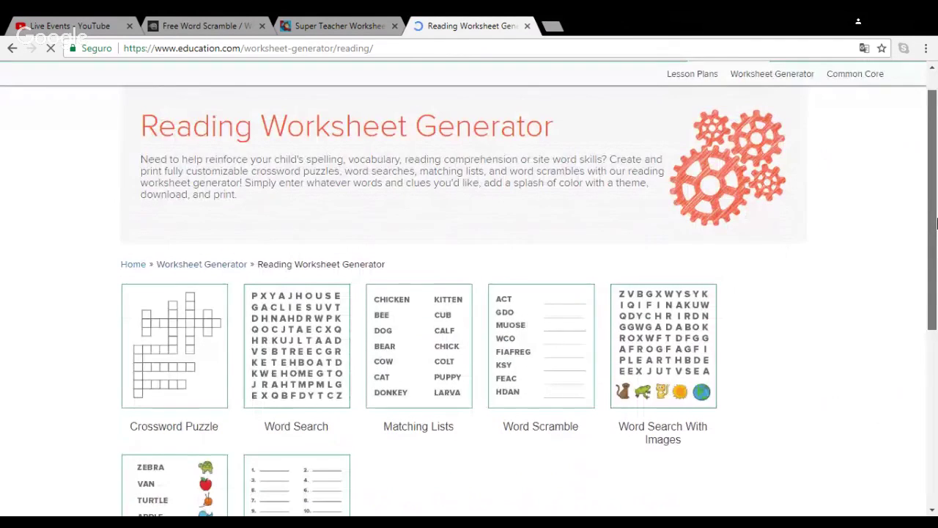
drag(936, 223, 936, 308)
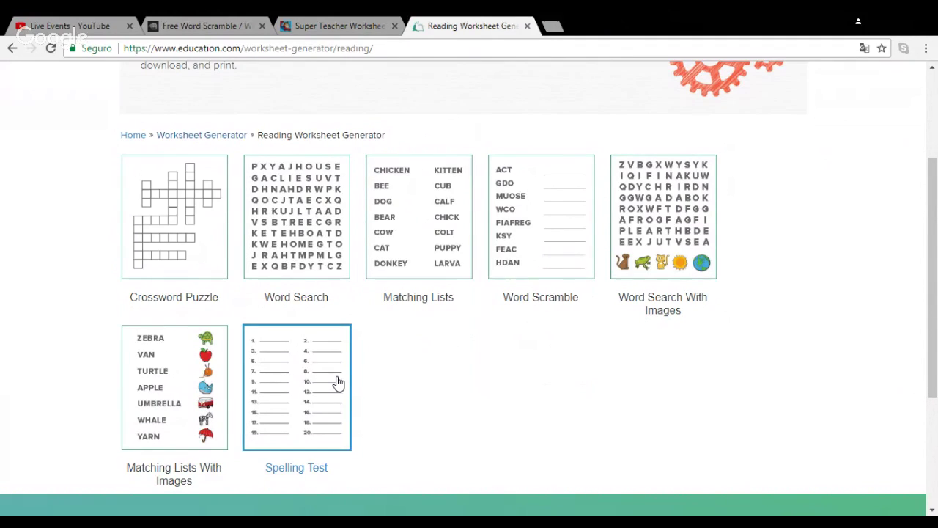
click(414, 224)
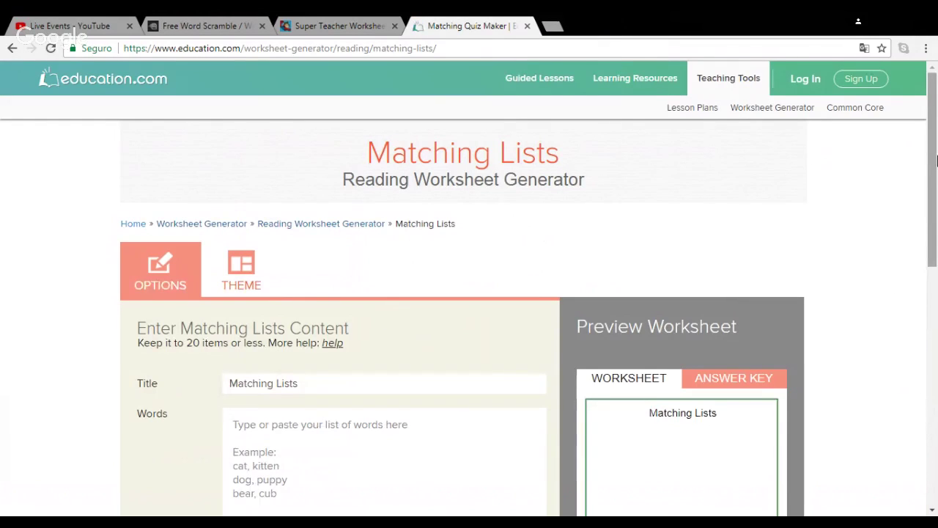
- Clear the default 'Matching Lists' title so the Title field is empty
drag(936, 160, 934, 254)
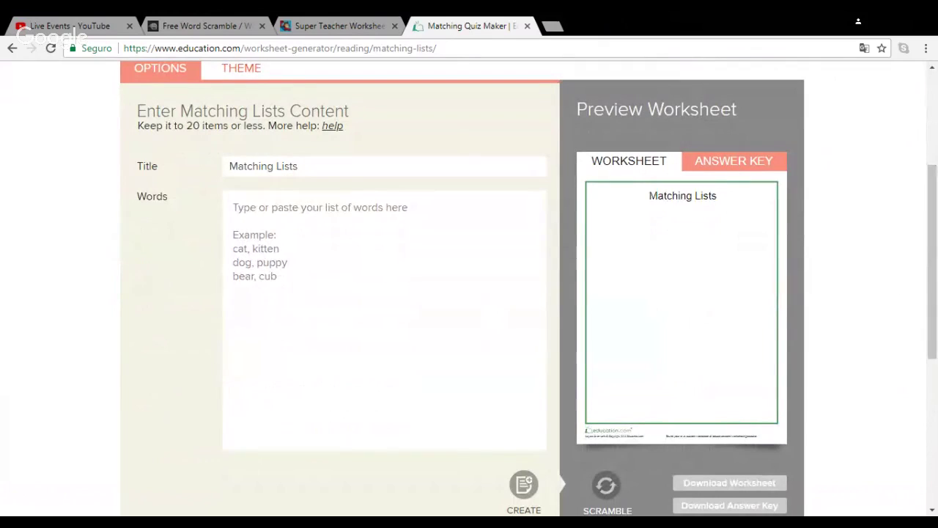
scroll(929, 308, down, 3)
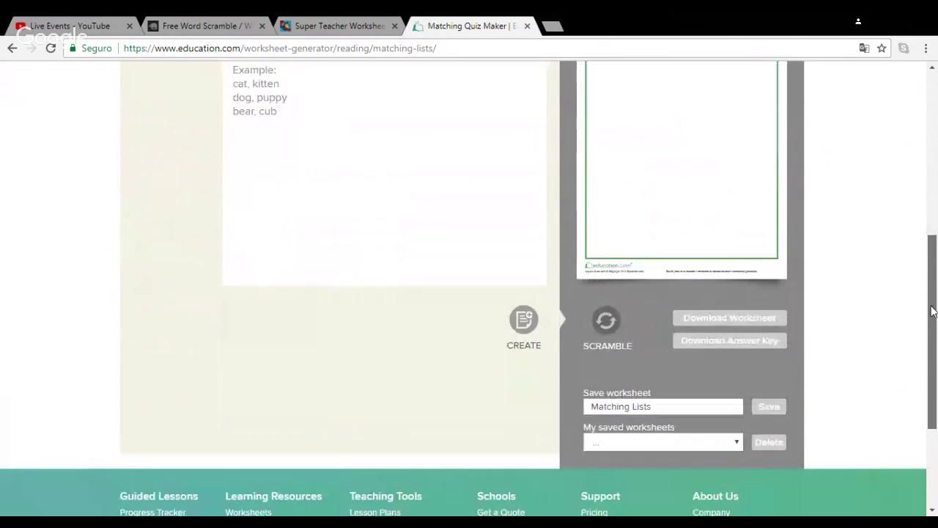
scroll(933, 293, up, 1)
scroll(932, 284, up, 2)
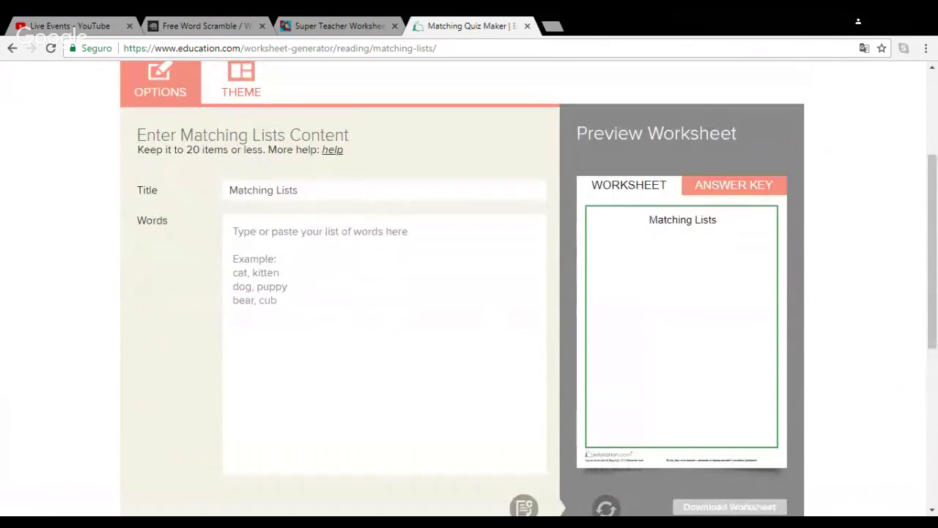
click(233, 245)
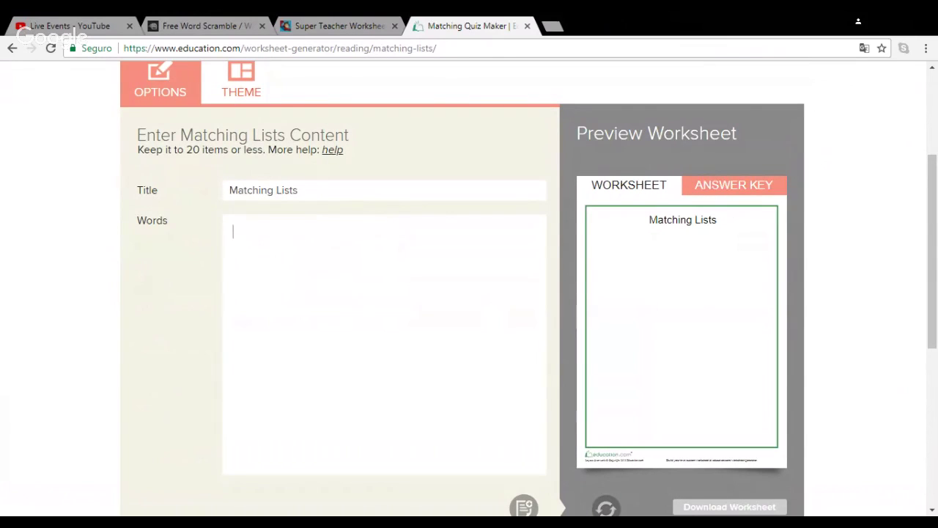
click(341, 192)
drag(298, 191, 151, 189)
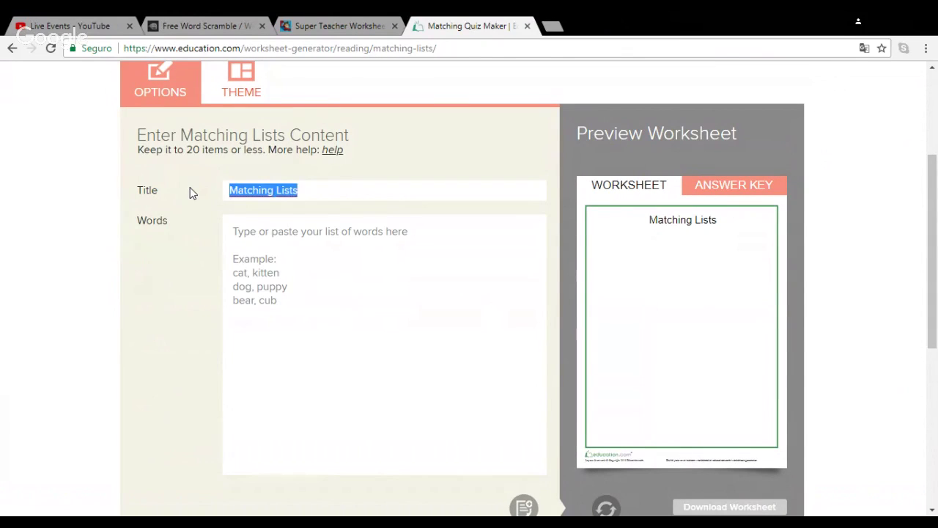
text(Op)
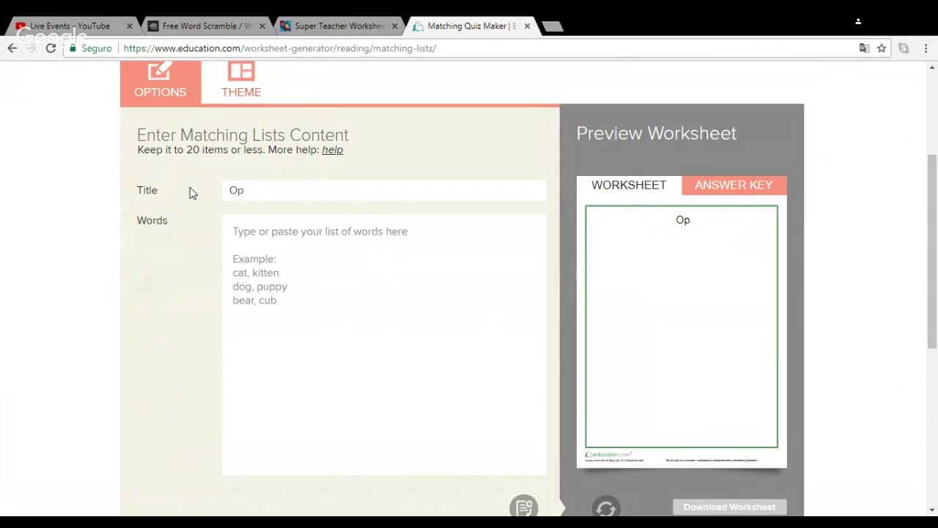
key(BackSpace)
key(BackSpace)
key(Tab)
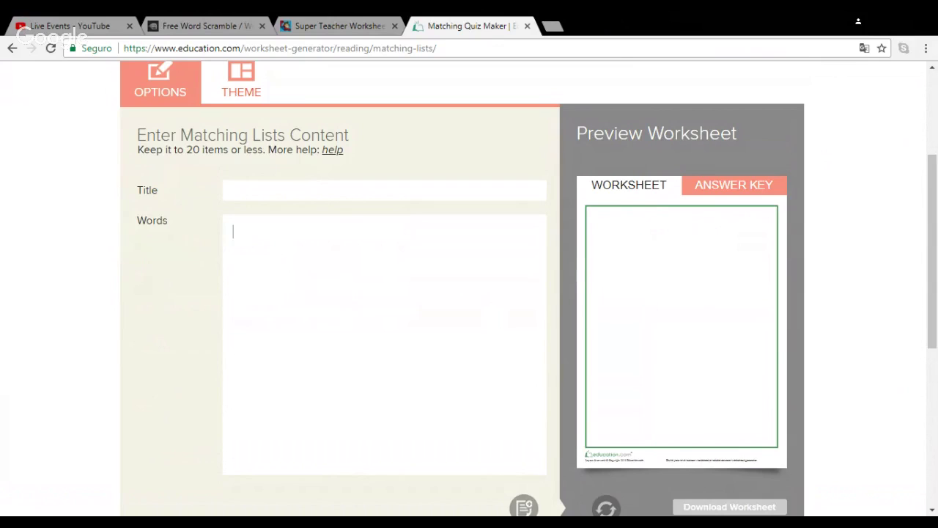
- Enter the pairs black,white / small,big / tall,short / dark,light / fast,slow, one per line
text(b)
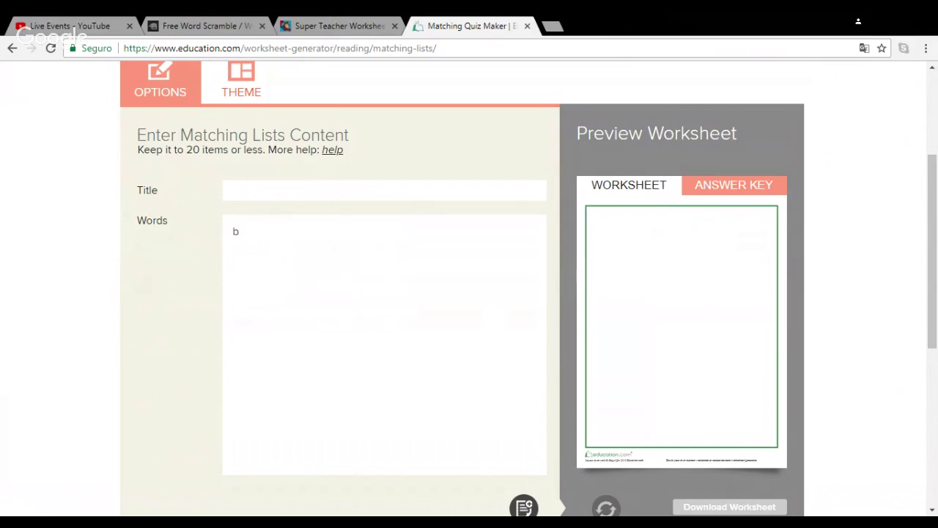
text(lack)
text(,)
text(white)
key(Return)
text(small)
text(big)
key(BackSpace)
key(BackSpace)
text(g)
key(Return)
text(tall,s)
text(hort )
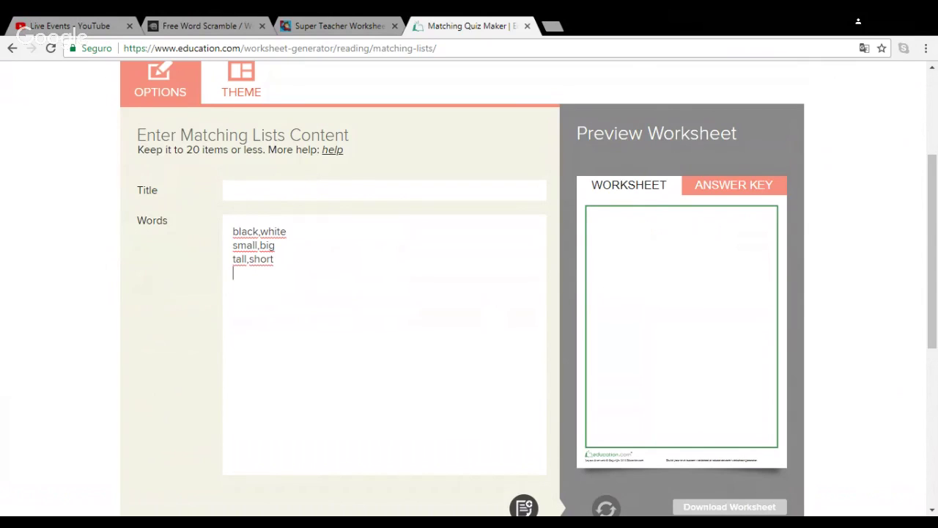
text(dark,ligh)
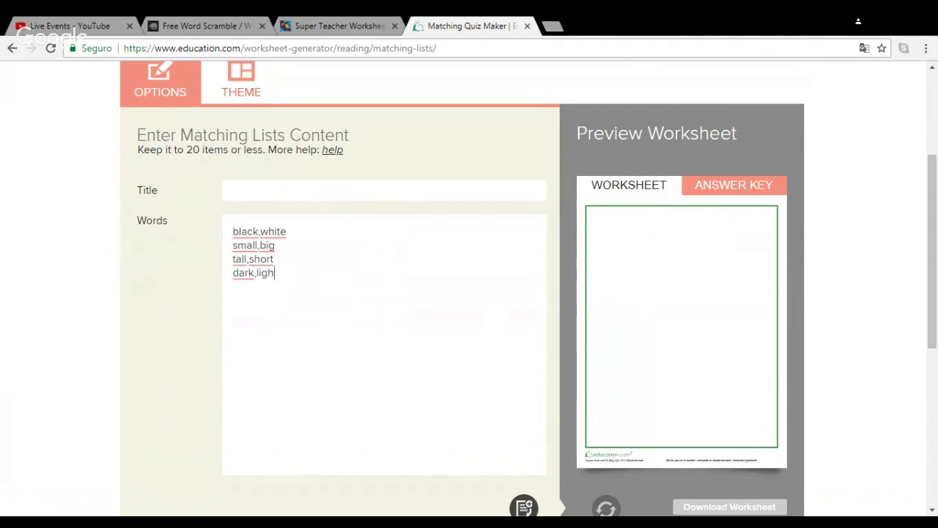
text(t)
key(Return)
text(f)
text(ast,s)
text(low)
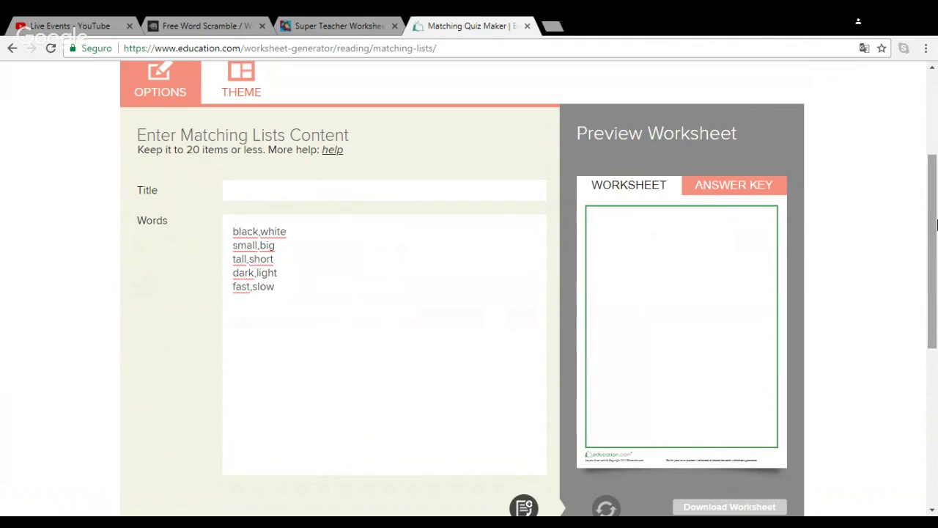
scroll(933, 249, down, 1)
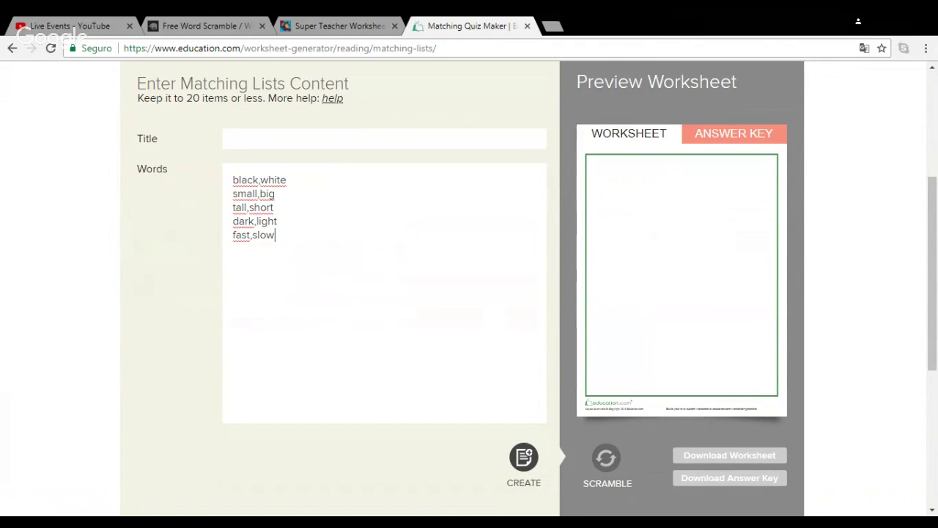
- Create the opposites matching worksheet, check its Answer Key, then return to the Worksheet preview
click(530, 465)
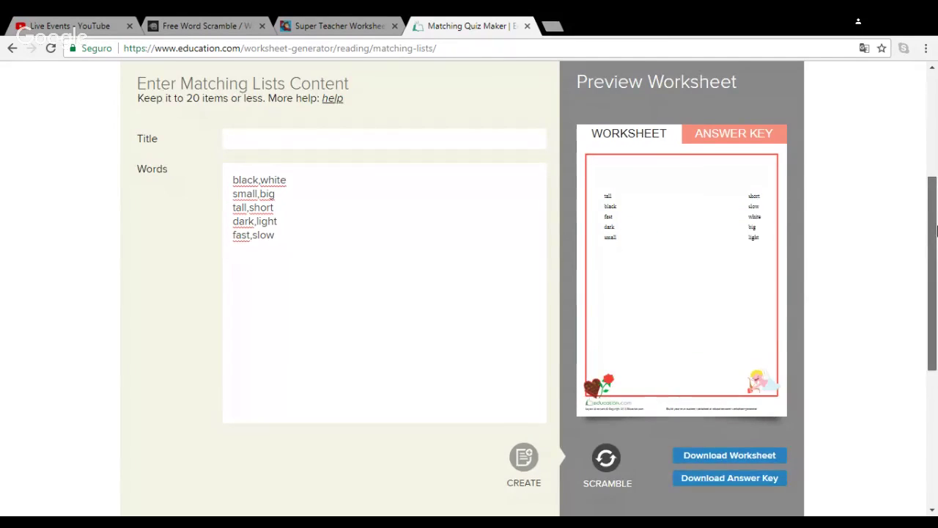
scroll(658, 164, down, 1)
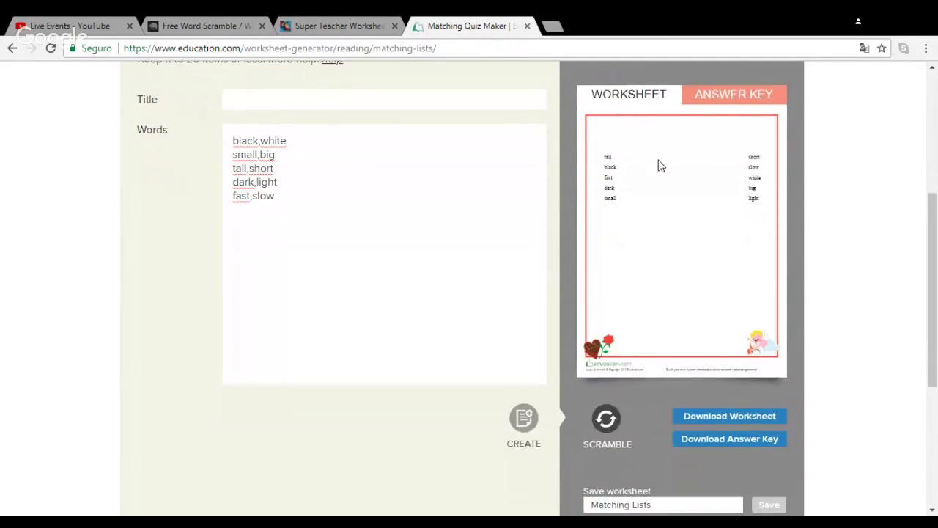
click(716, 93)
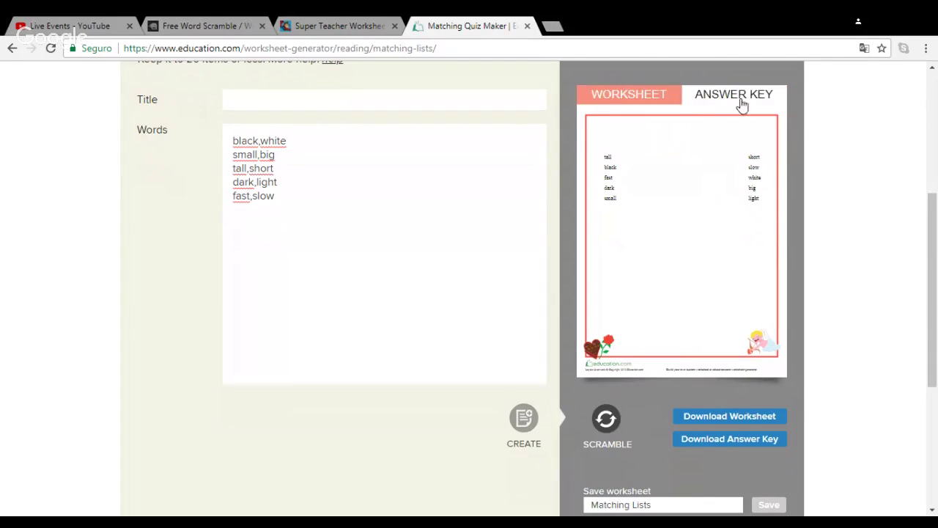
click(643, 102)
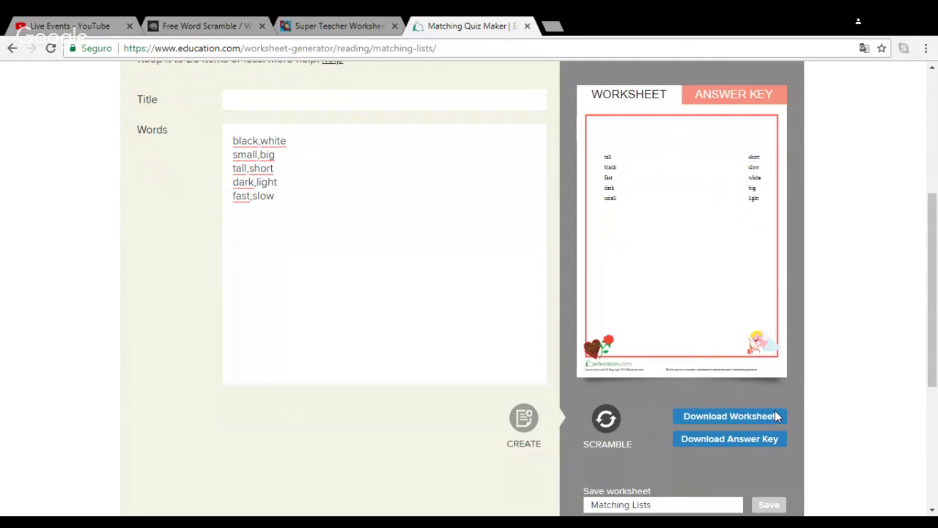
click(730, 418)
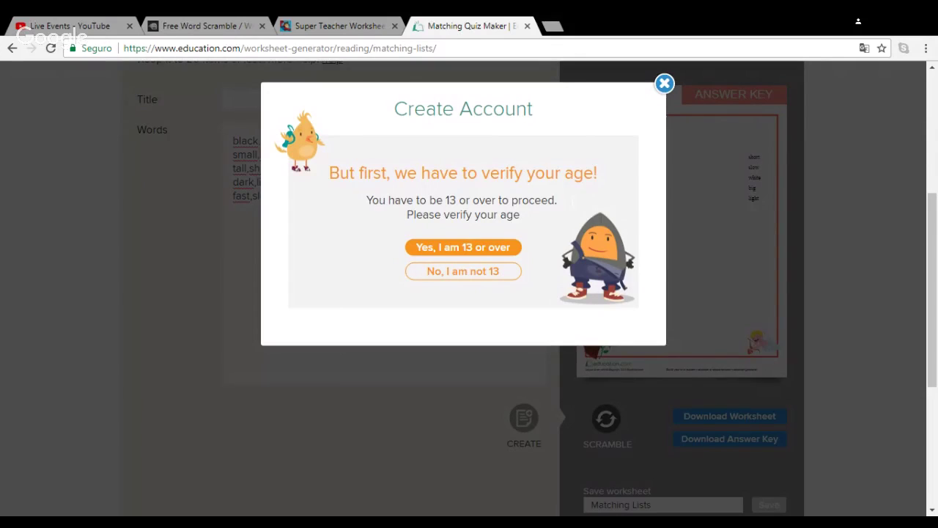
click(497, 250)
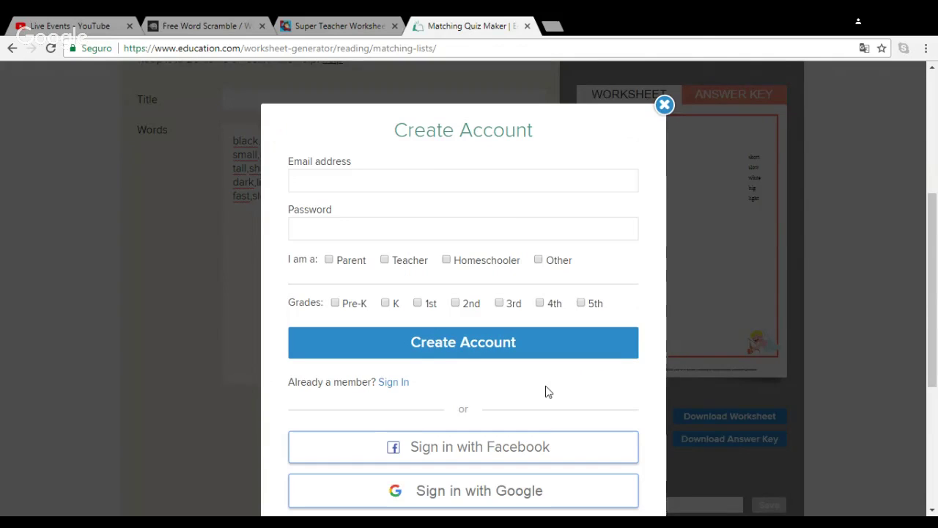
scroll(554, 373, down, 4)
scroll(553, 372, up, 2)
scroll(565, 337, up, 3)
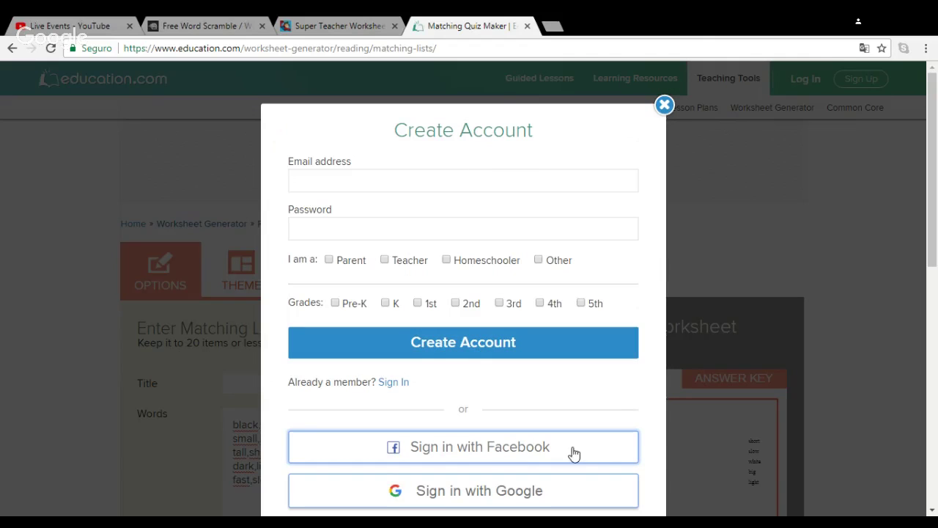
click(663, 107)
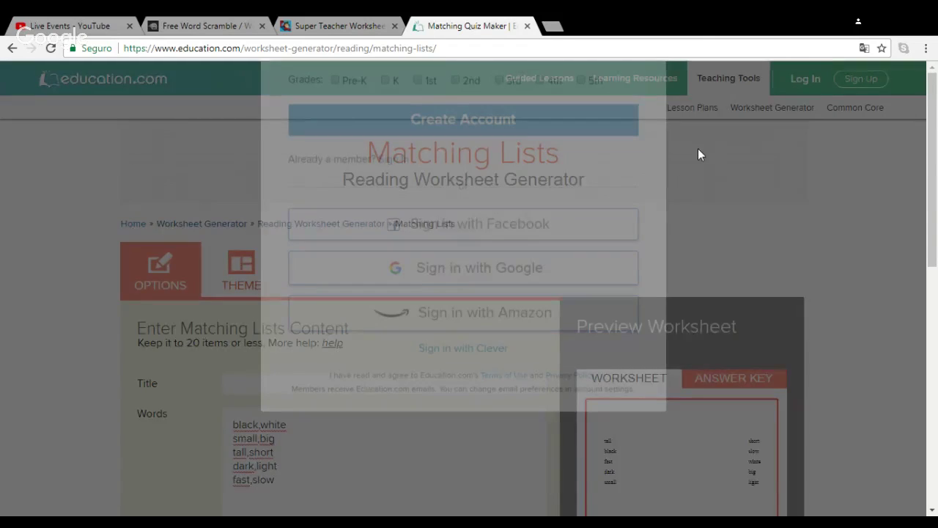
- Switch the preview to the Answer Key tab and scroll back to the page top
scroll(762, 264, down, 3)
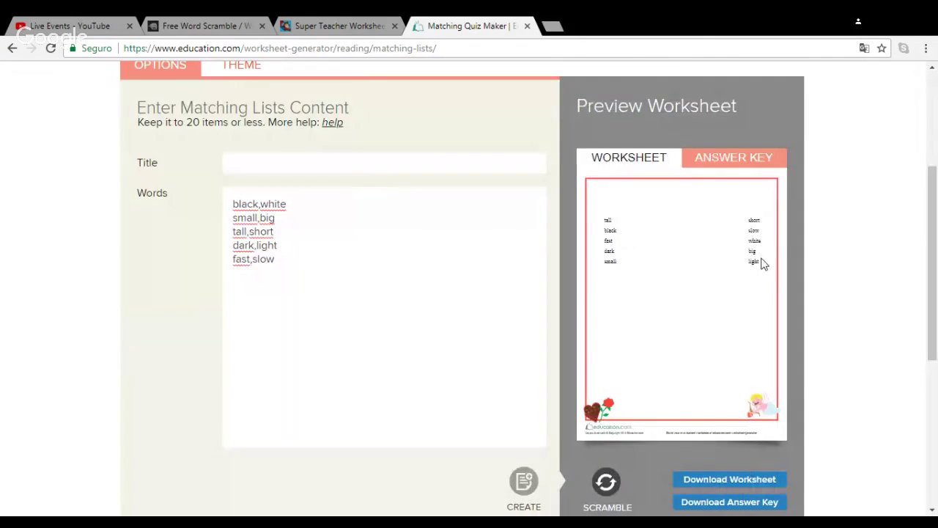
click(733, 161)
scroll(374, 318, up, 3)
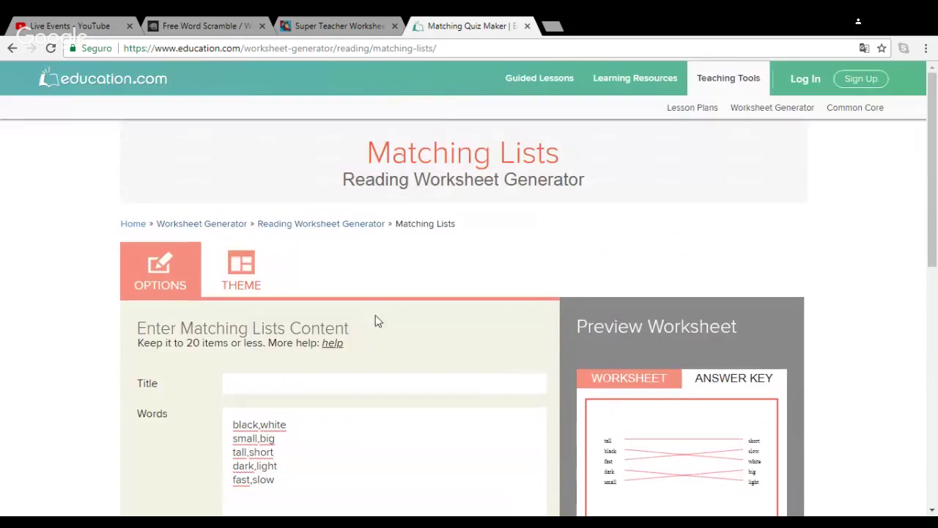